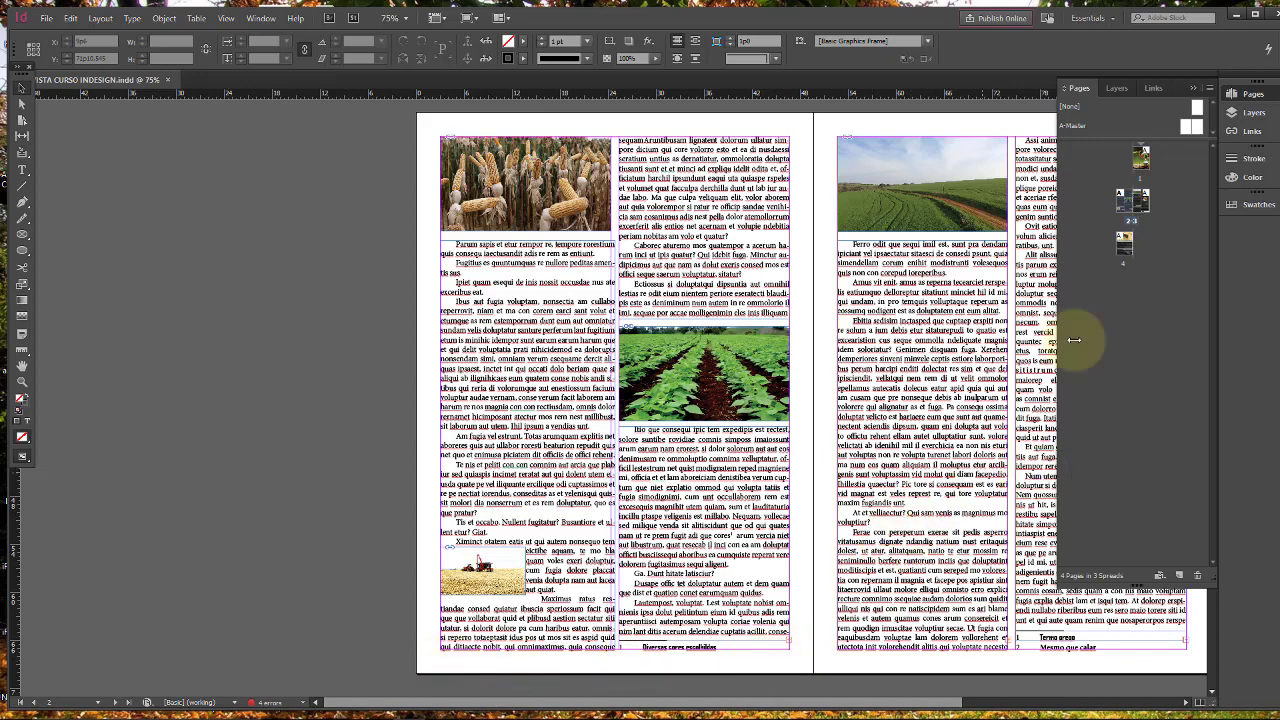
Step: Open the A-Master spread for editing and bring both master pages into view
{"action": "double_click", "coordinate": [1191, 126]}
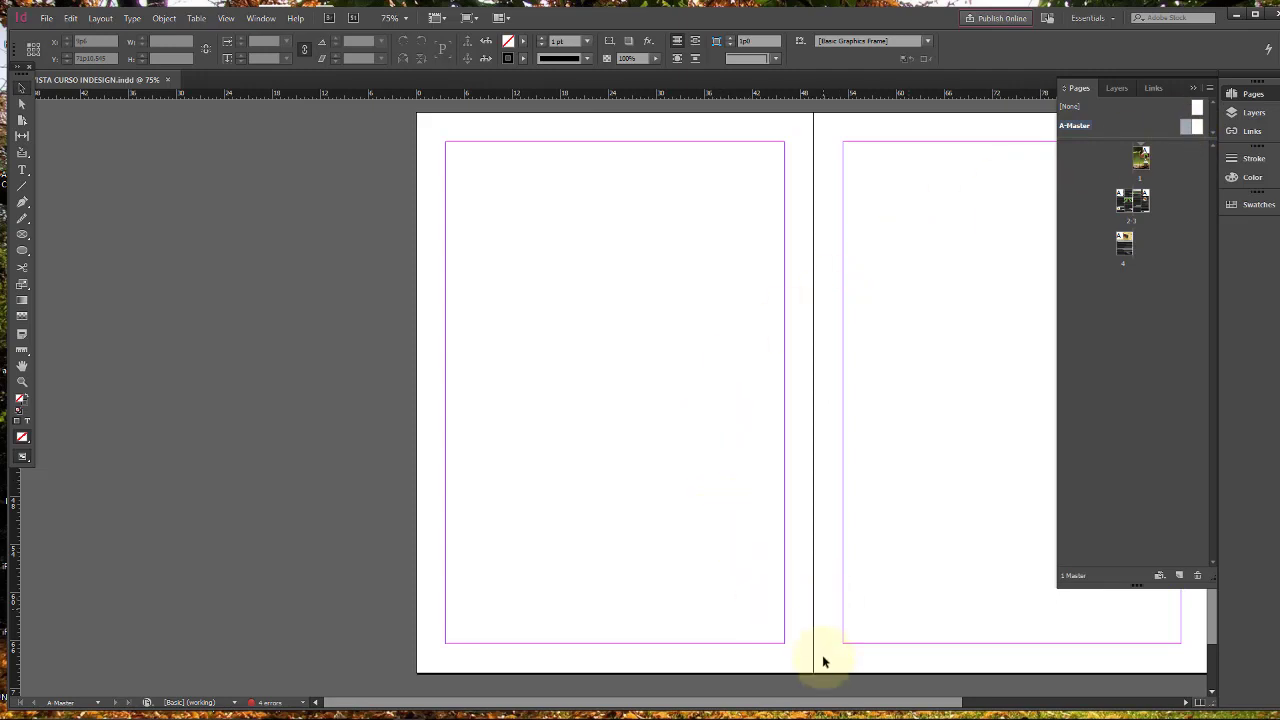
{"action": "left_click_drag", "start_coordinate": [830, 703], "coordinate": [928, 703]}
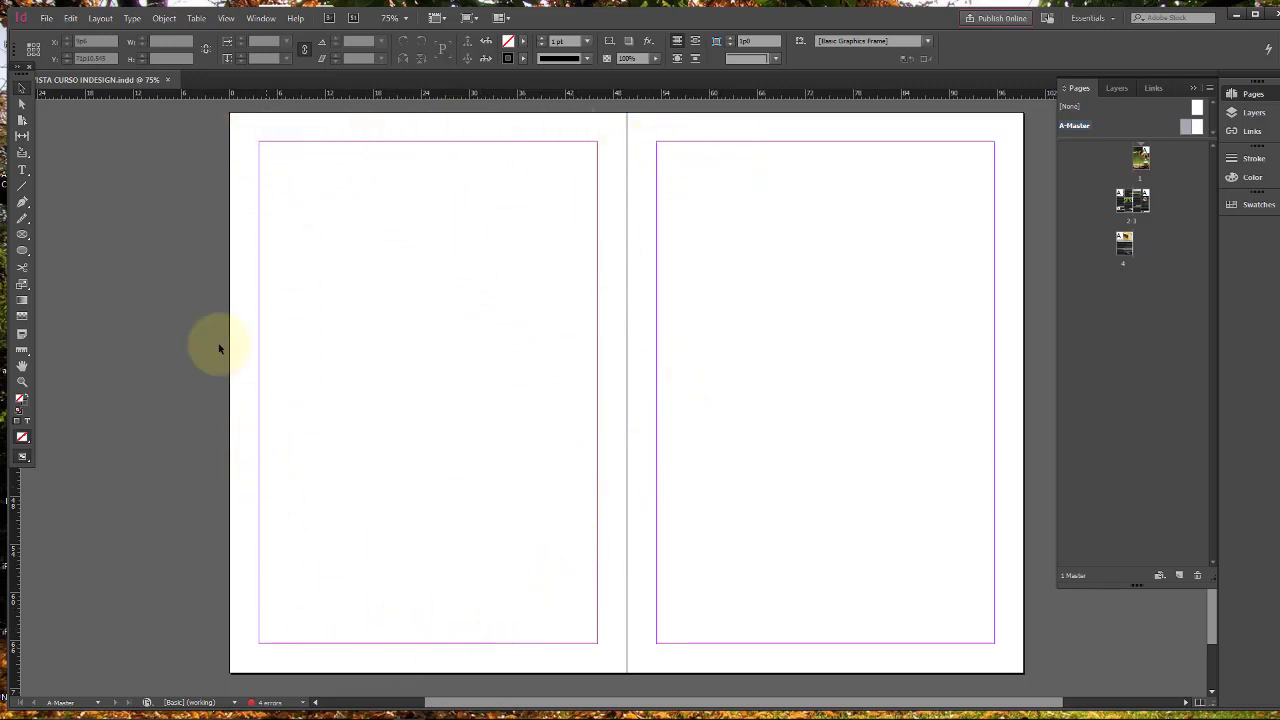
{"action": "left_click", "coordinate": [48, 18]}
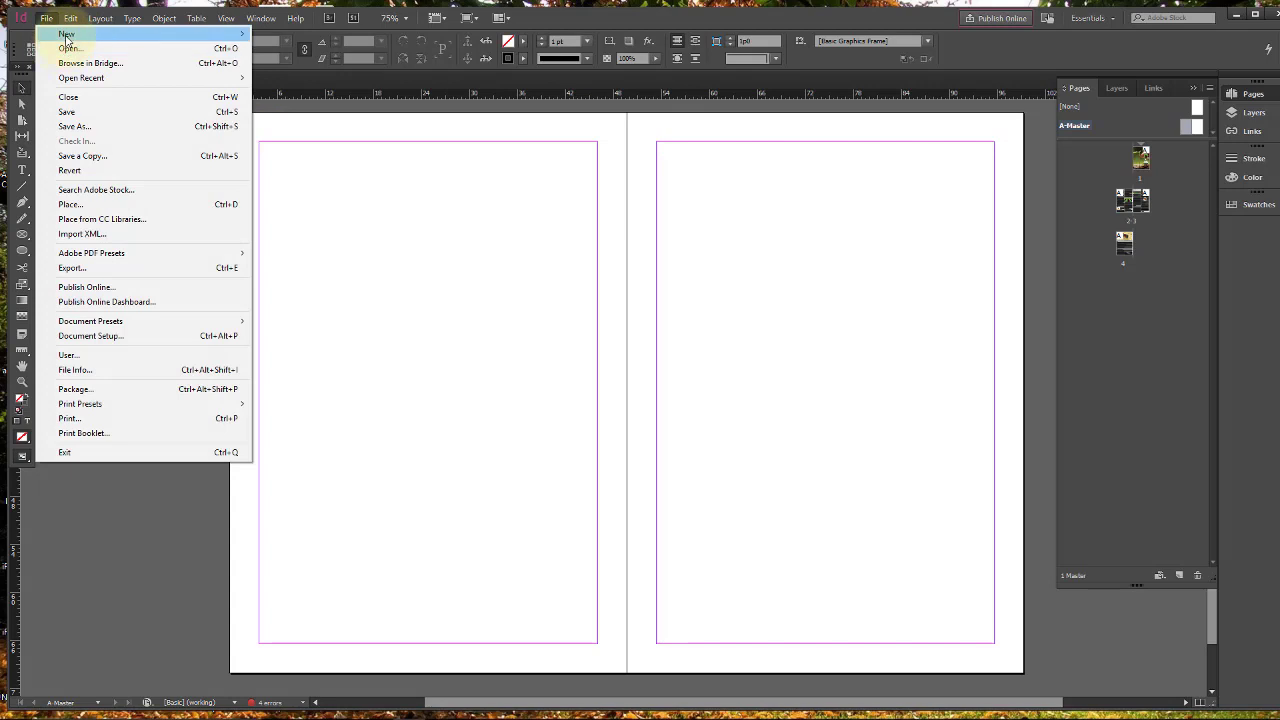
{"action": "mouse_move", "coordinate": [66, 34]}
{"action": "left_click", "coordinate": [272, 37]}
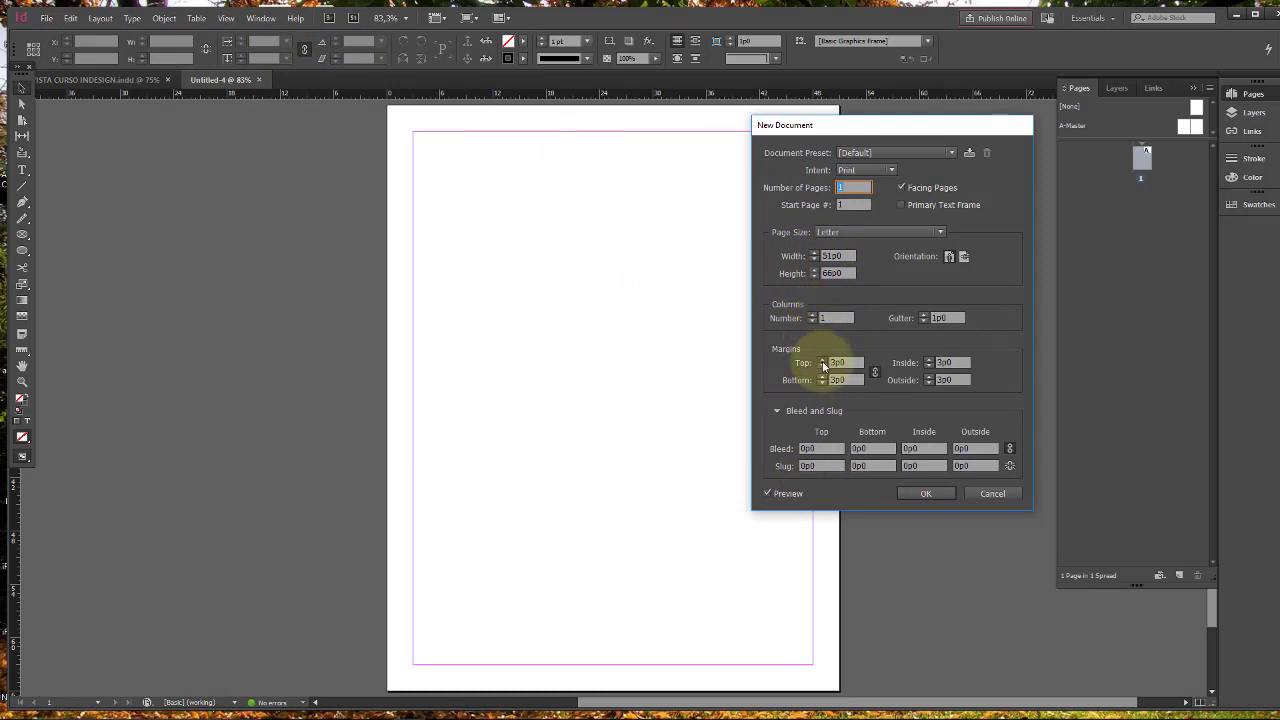
{"action": "left_click", "coordinate": [823, 362]}
{"action": "left_click", "coordinate": [823, 362]}
{"action": "left_click", "coordinate": [823, 362]}
{"action": "left_click", "coordinate": [823, 362]}
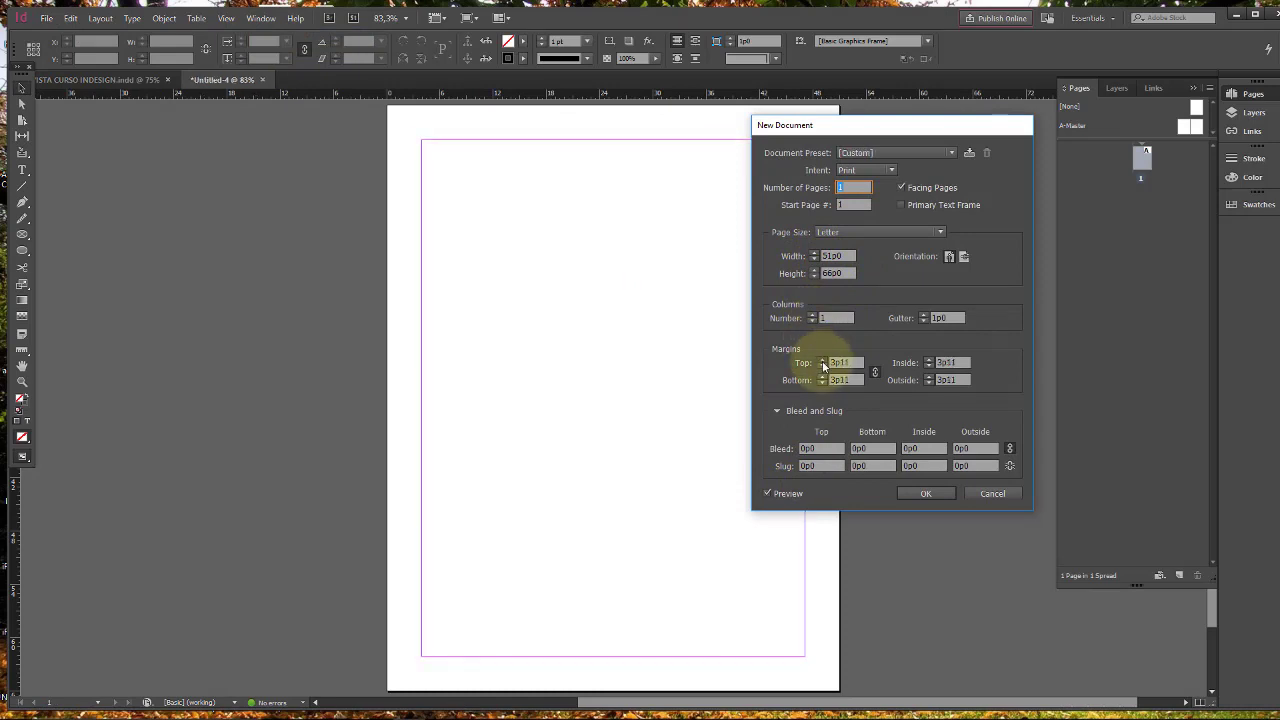
{"action": "left_click", "coordinate": [823, 362]}
{"action": "left_click", "coordinate": [823, 362]}
{"action": "left_click", "coordinate": [823, 362]}
{"action": "left_click", "coordinate": [823, 362]}
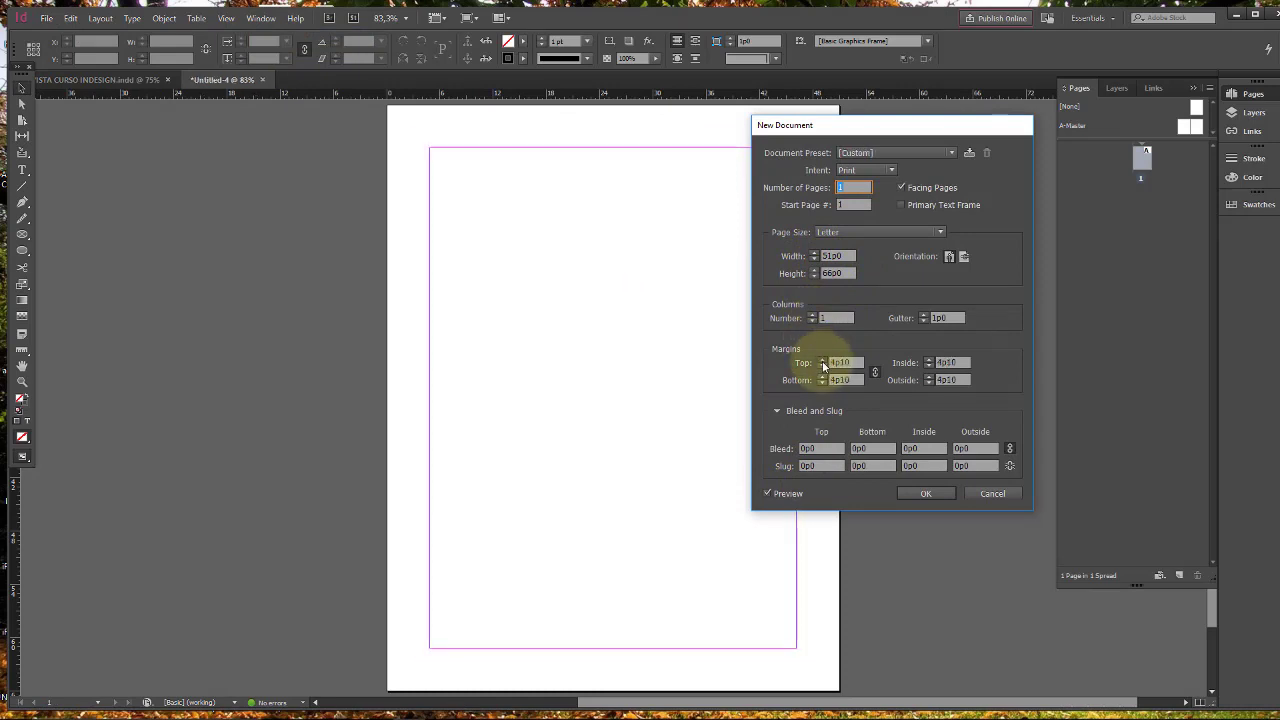
{"action": "left_click", "coordinate": [823, 362]}
{"action": "left_click", "coordinate": [823, 362]}
{"action": "left_click", "coordinate": [823, 362]}
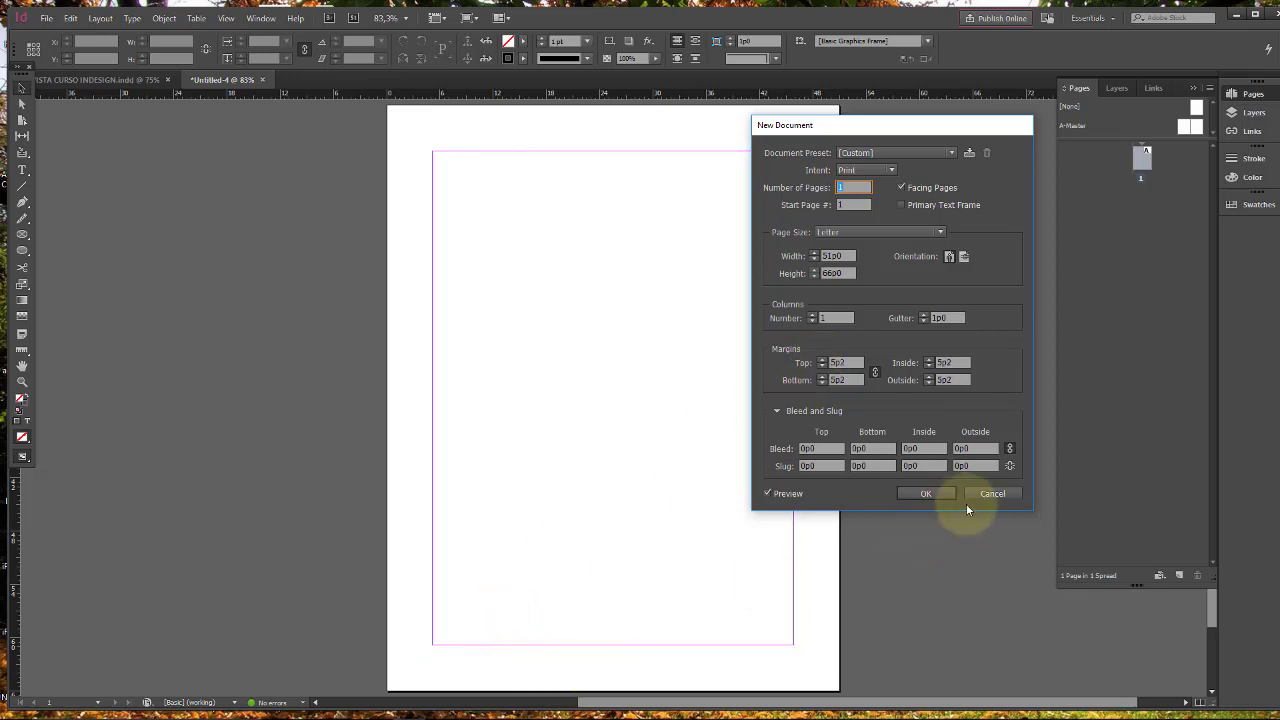
{"action": "left_click", "coordinate": [980, 496]}
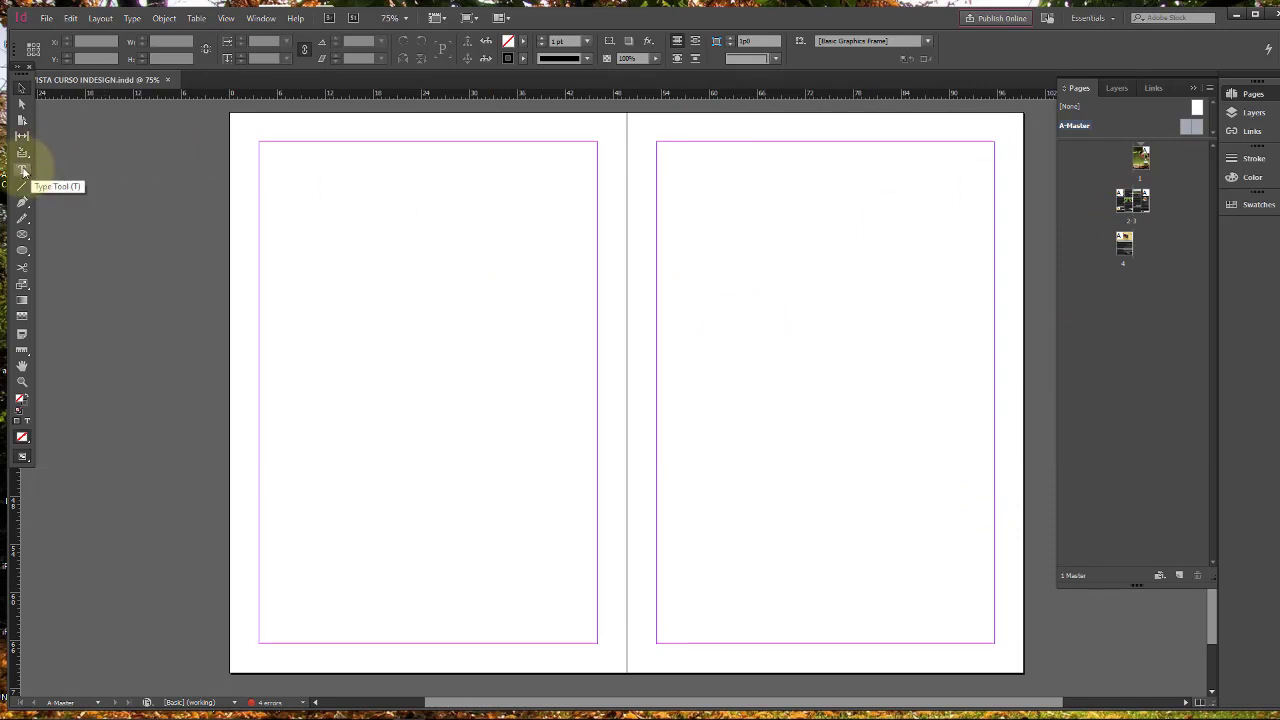
Step: Draw a text frame about 42p4 wide and 2p0 high below the left A-Master page's bottom margin, aligned with the left margin
{"action": "left_click", "coordinate": [30, 171]}
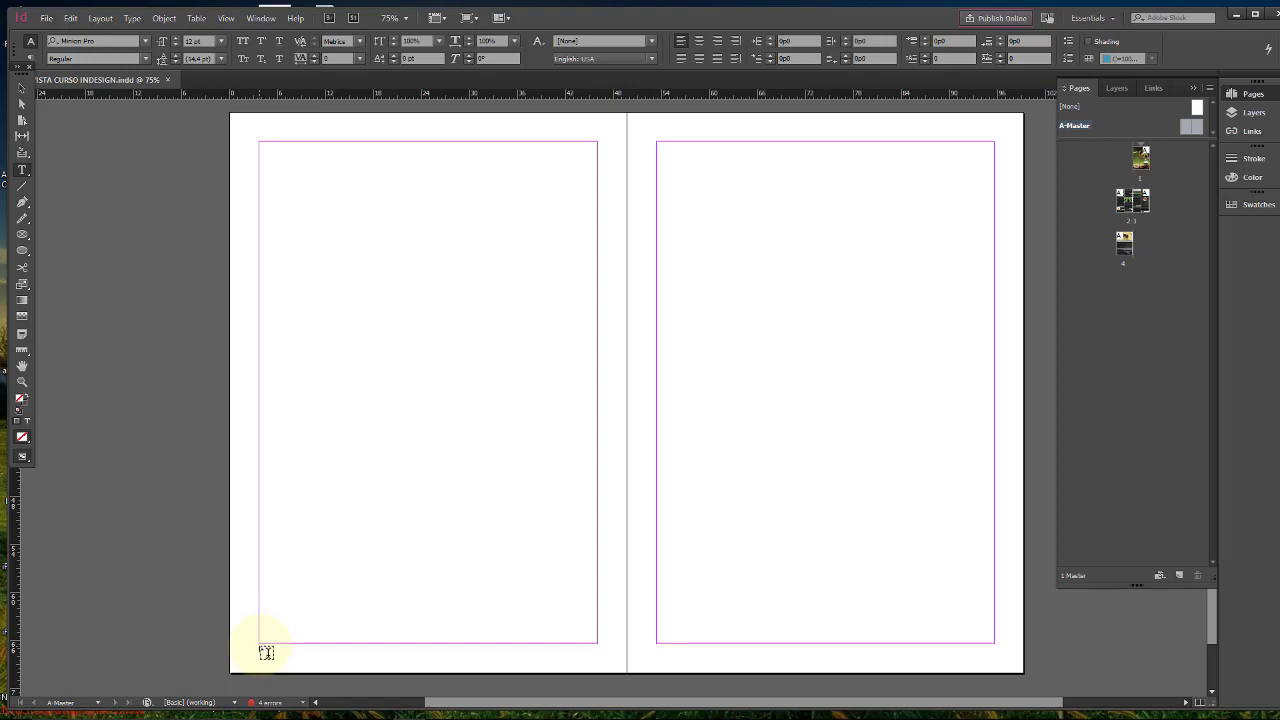
{"action": "double_click", "coordinate": [1130, 198]}
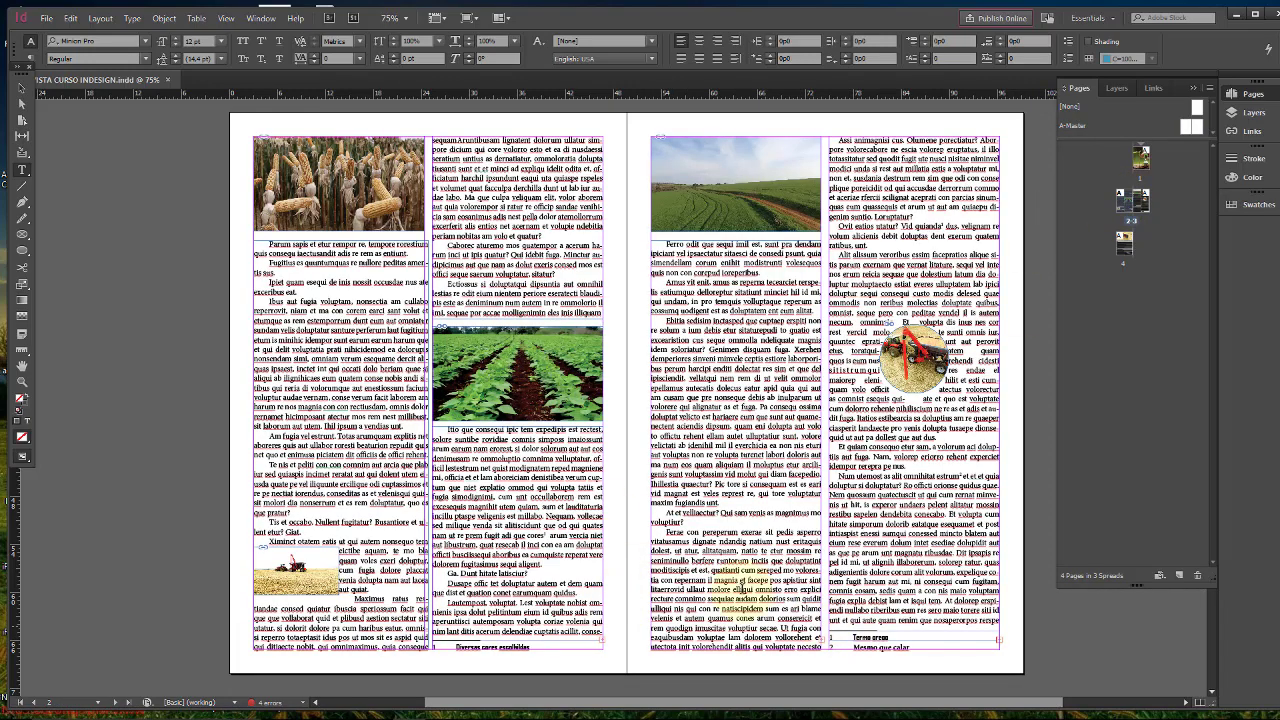
{"action": "double_click", "coordinate": [1188, 127]}
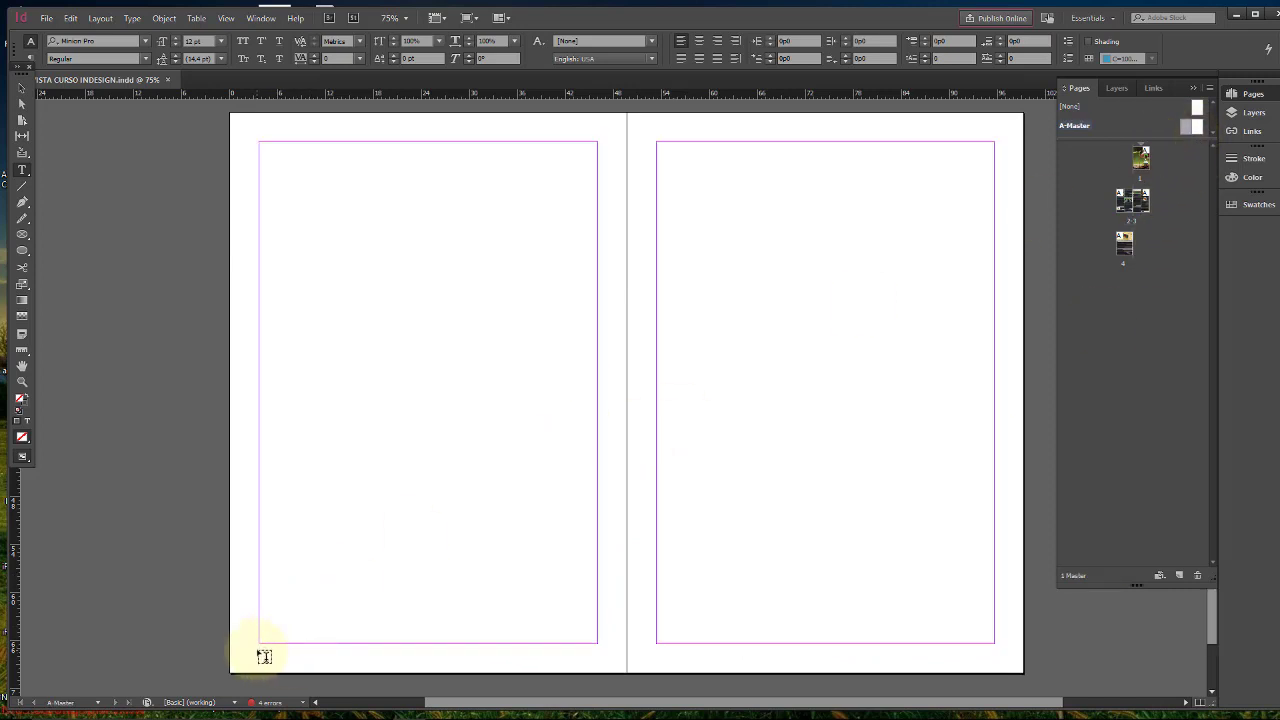
{"action": "left_click_drag", "start_coordinate": [261, 648], "coordinate": [598, 664]}
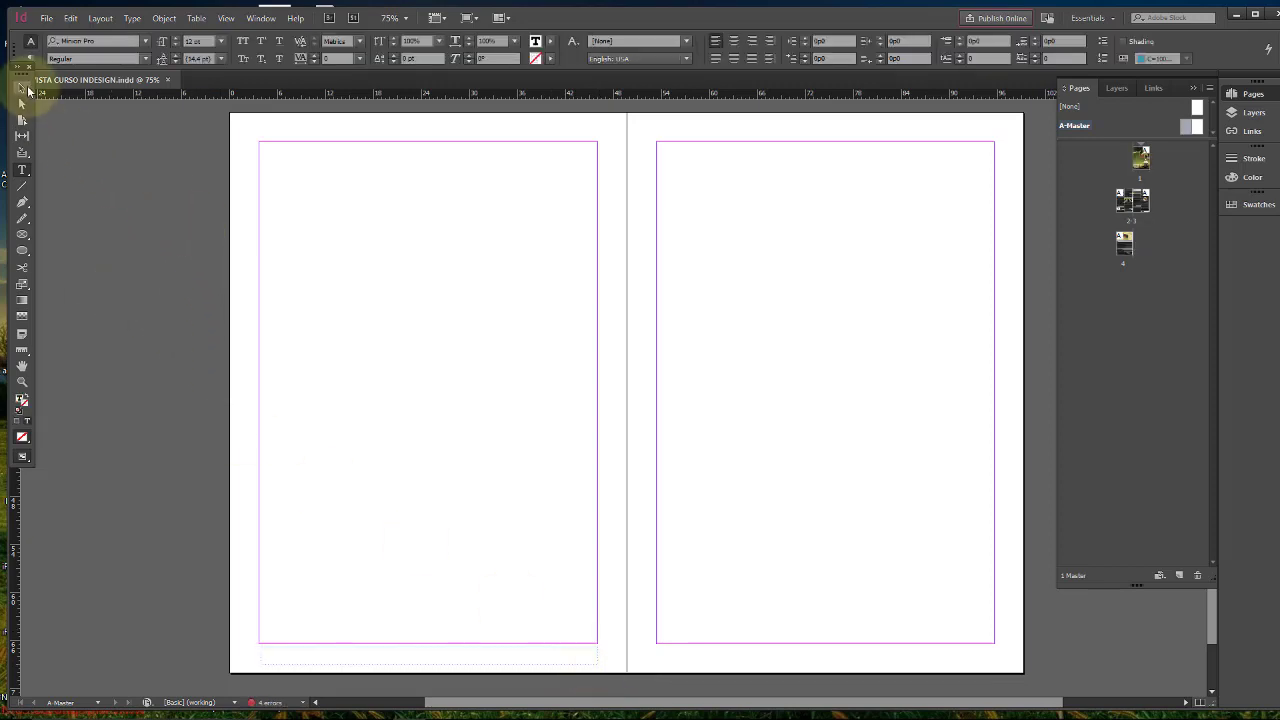
{"action": "left_click", "coordinate": [22, 88]}
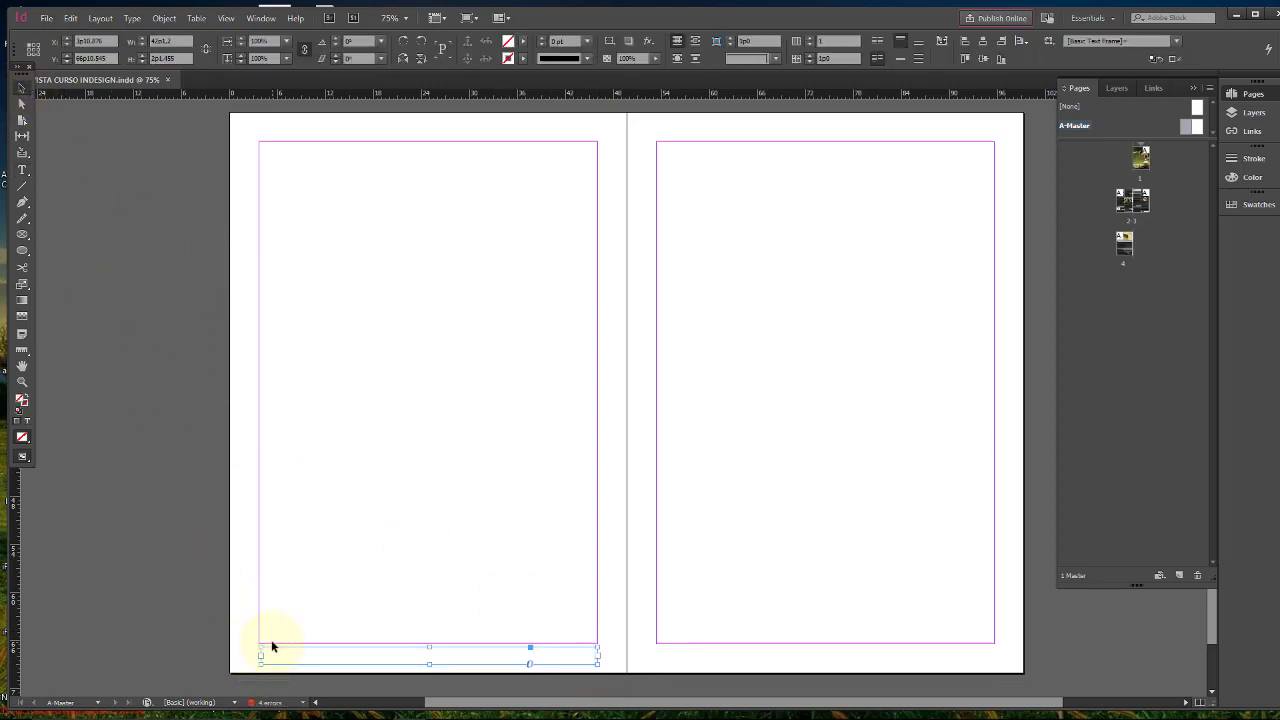
{"action": "key", "text": "ctrl+equal"}
{"action": "key", "text": "ctrl+equal"}
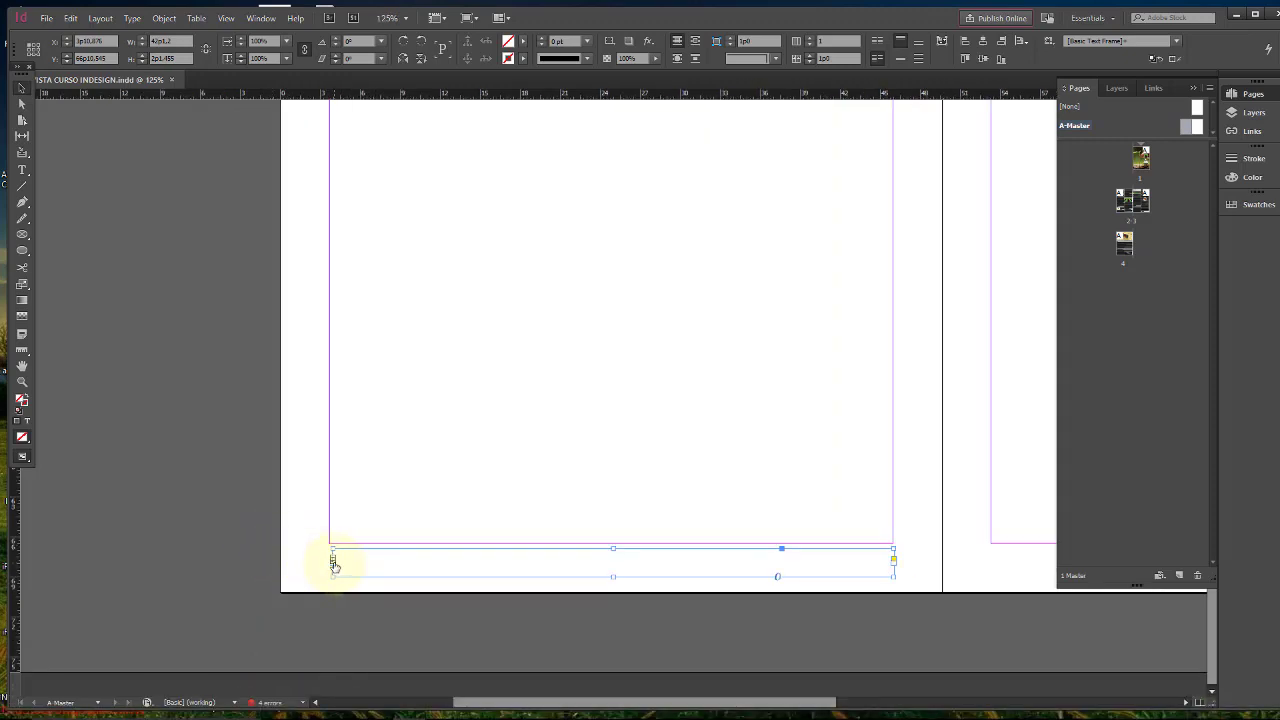
{"action": "left_click_drag", "start_coordinate": [331, 575], "coordinate": [330, 574]}
Step: Insert a Current Page Number marker in the text frame below the left master page's margin
{"action": "left_click", "coordinate": [20, 168]}
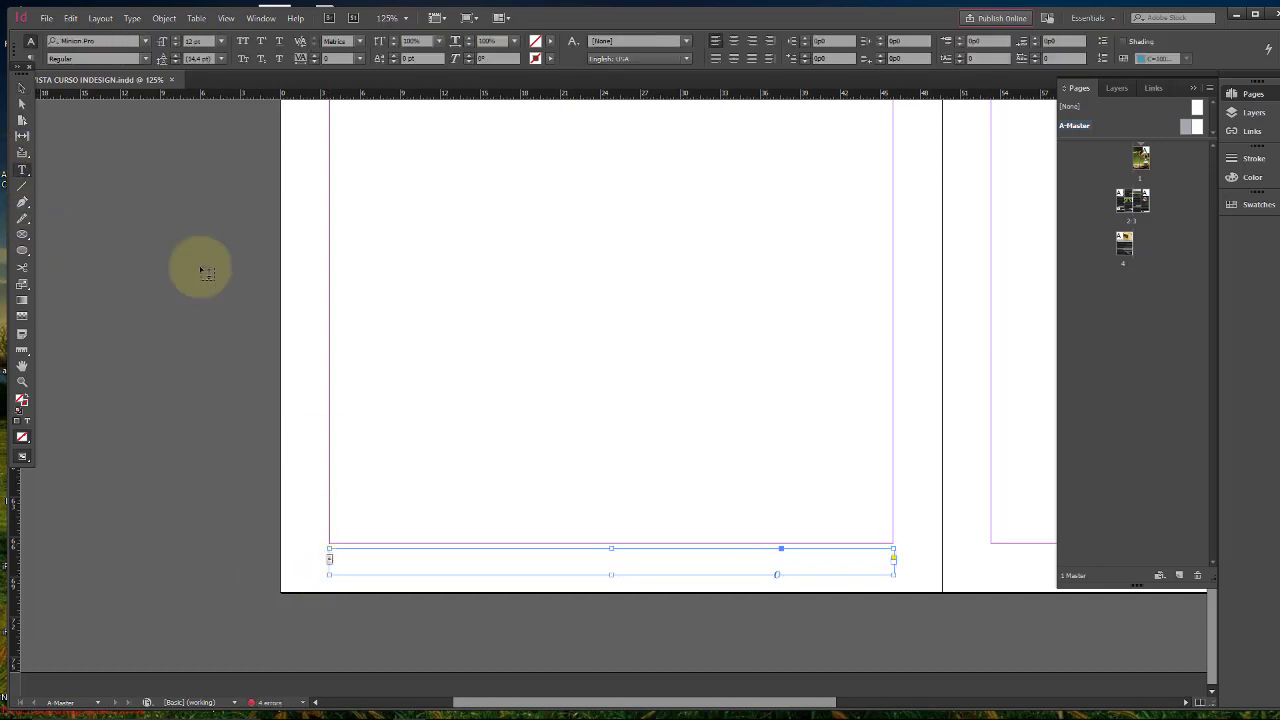
{"action": "left_click", "coordinate": [462, 560]}
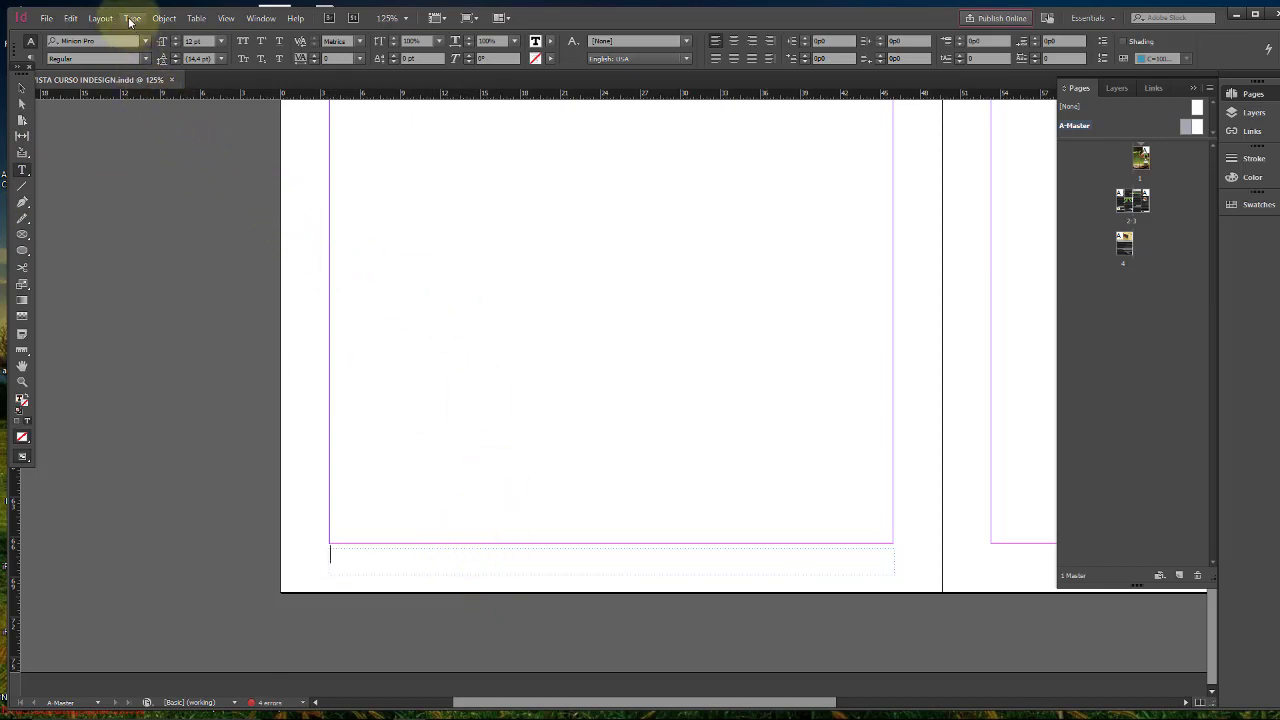
{"action": "left_click", "coordinate": [129, 19]}
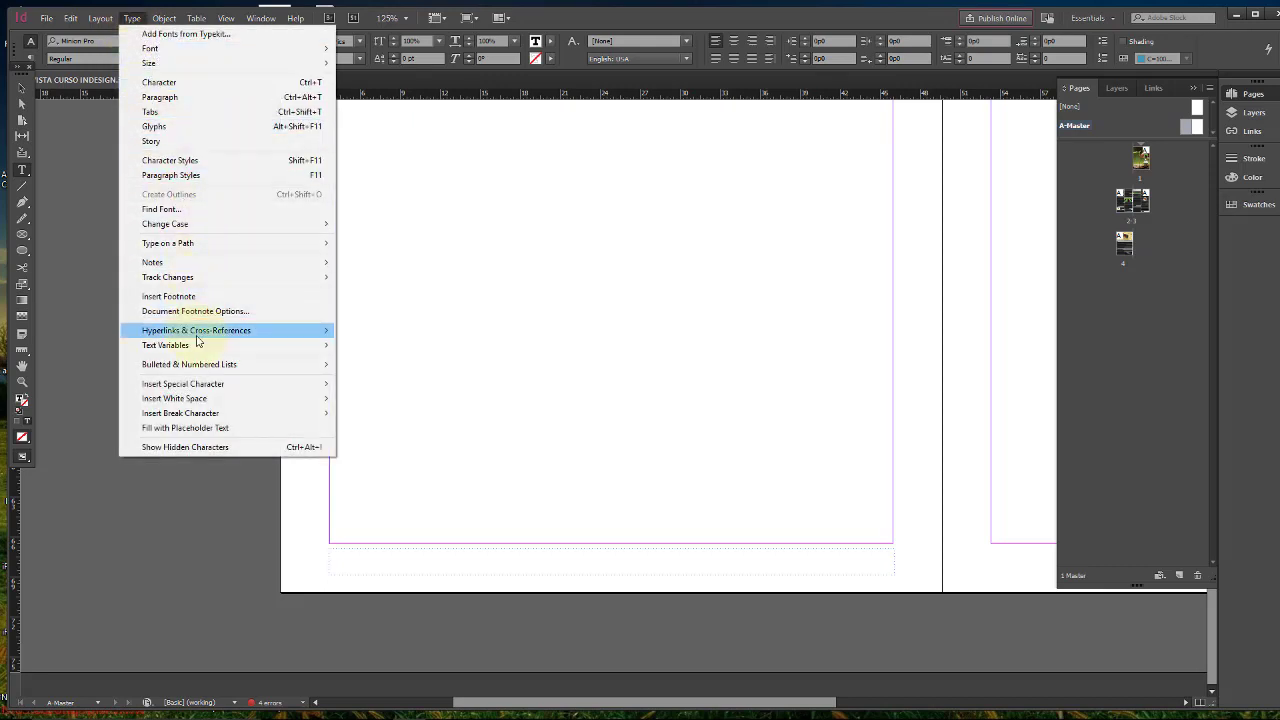
{"action": "mouse_move", "coordinate": [214, 390]}
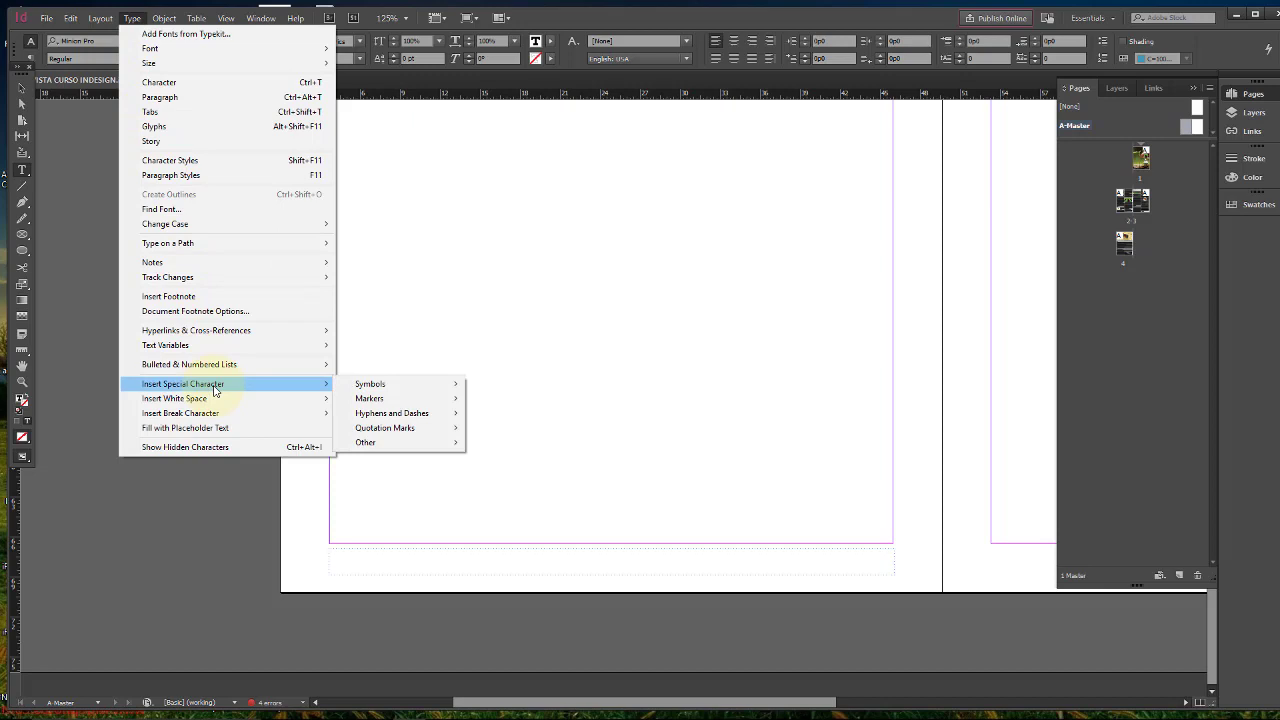
{"action": "mouse_move", "coordinate": [414, 392]}
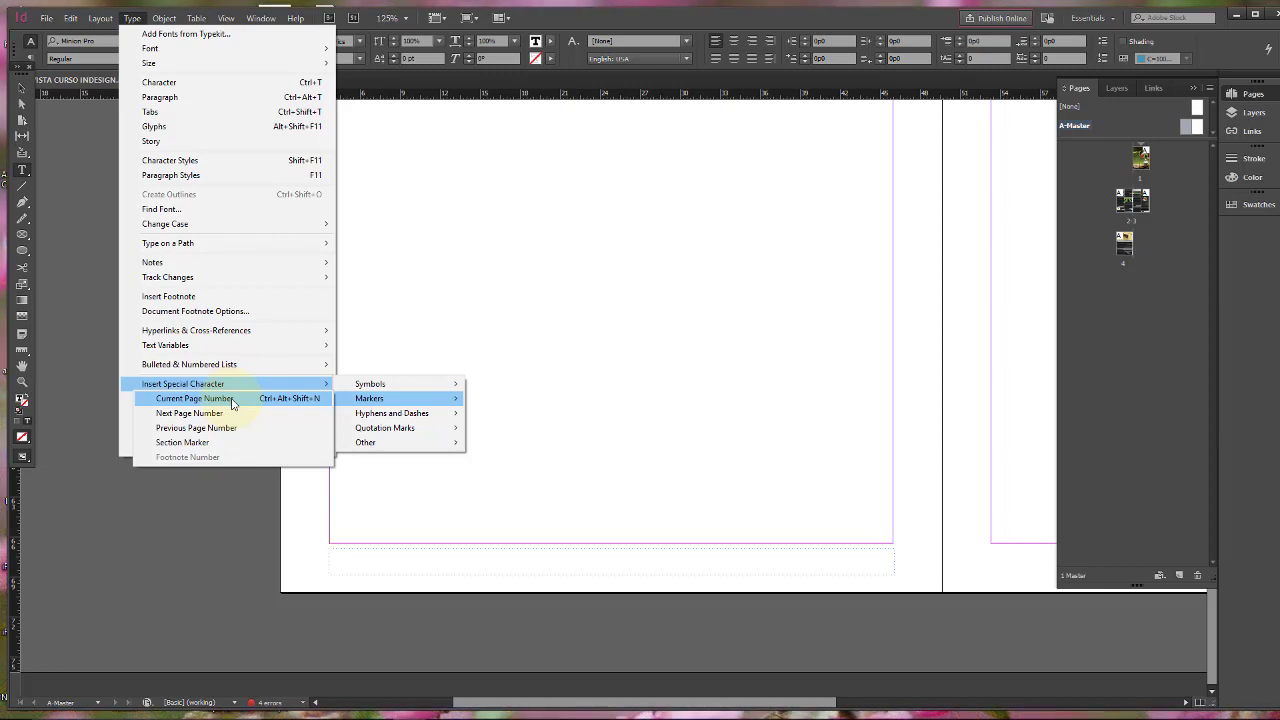
{"action": "left_click", "coordinate": [195, 398]}
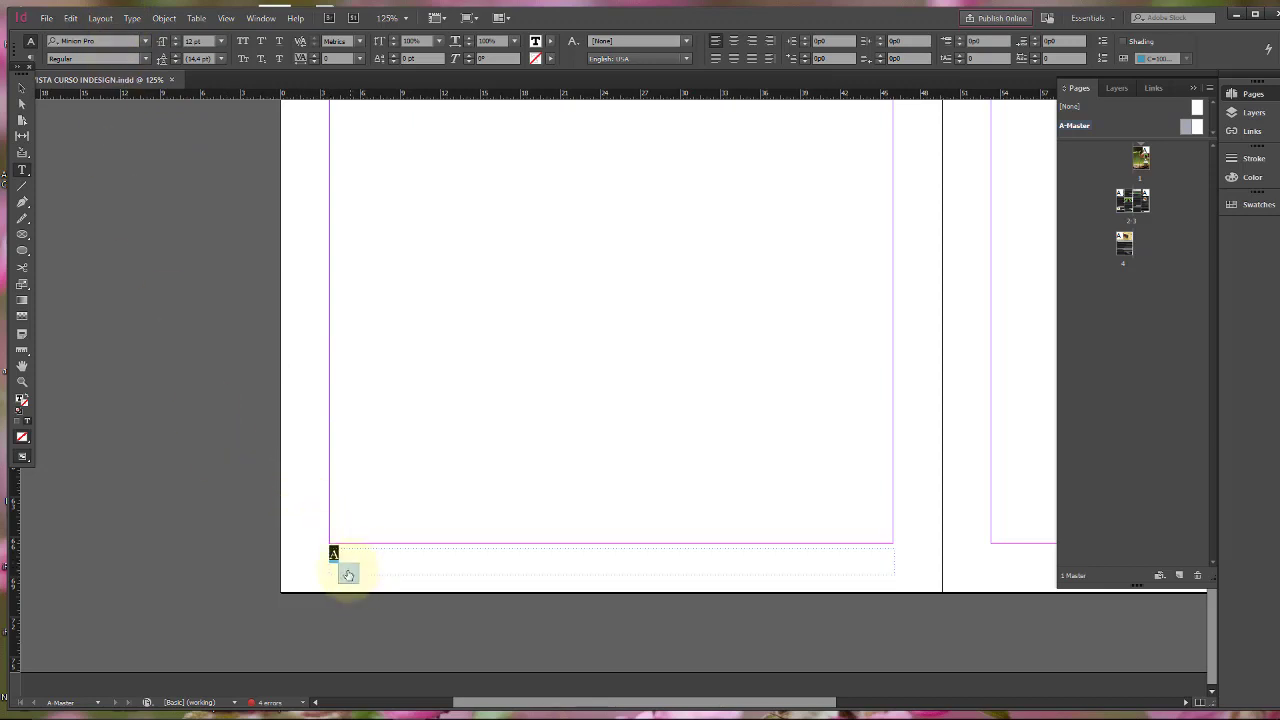
Step: Select the page number marker, try right and left alignment, and center it in its frame
{"action": "left_click", "coordinate": [353, 556]}
{"action": "left_click", "coordinate": [22, 173]}
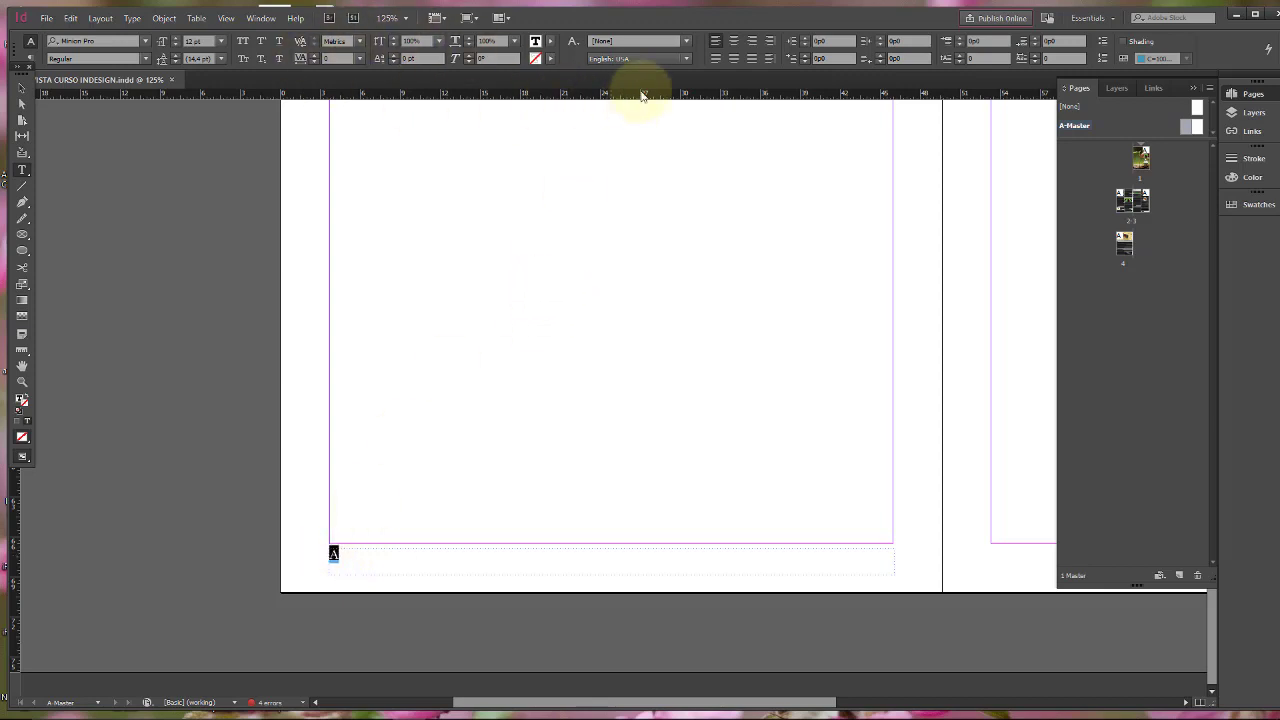
{"action": "left_click", "coordinate": [734, 41]}
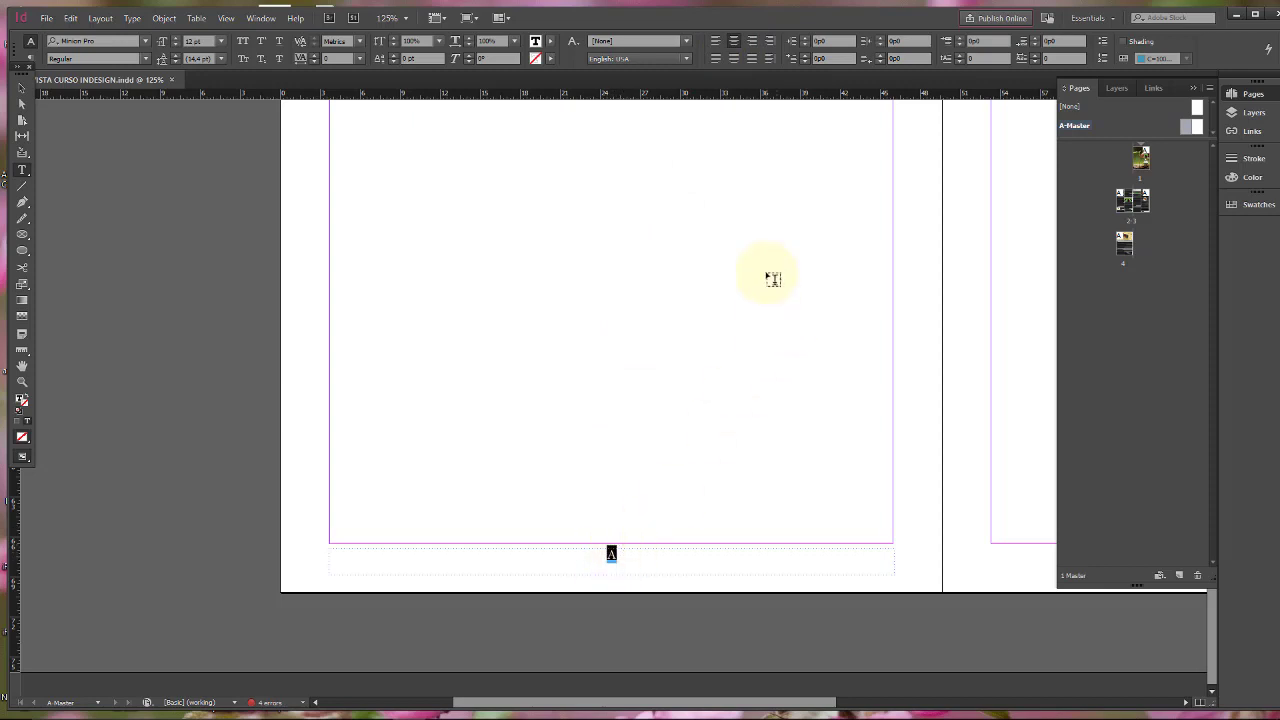
{"action": "left_click", "coordinate": [752, 41]}
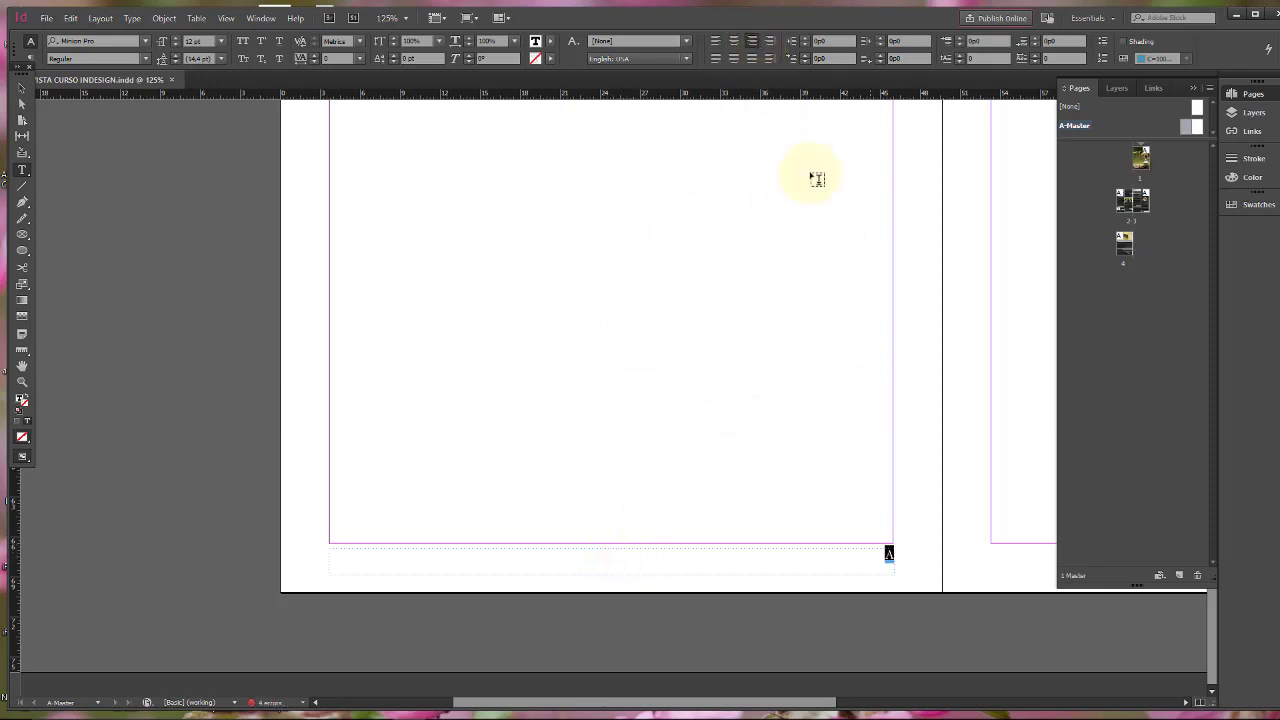
{"action": "left_click", "coordinate": [716, 41]}
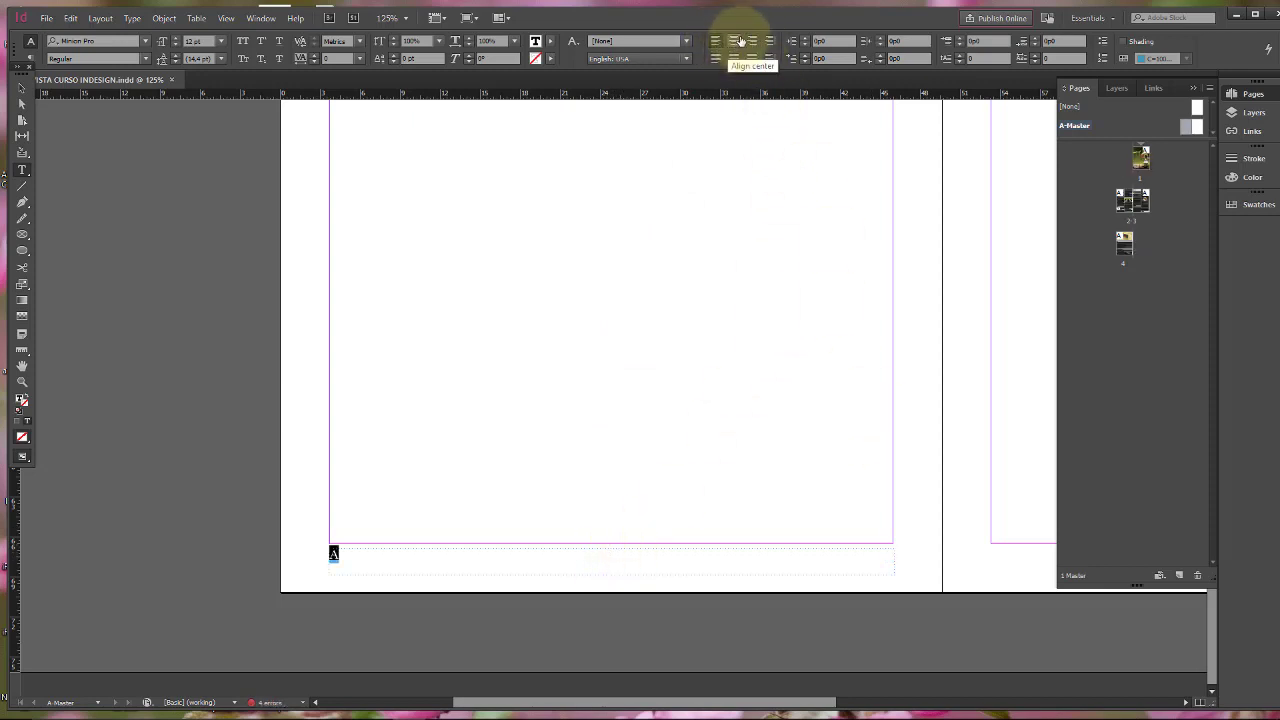
{"action": "left_click", "coordinate": [740, 41]}
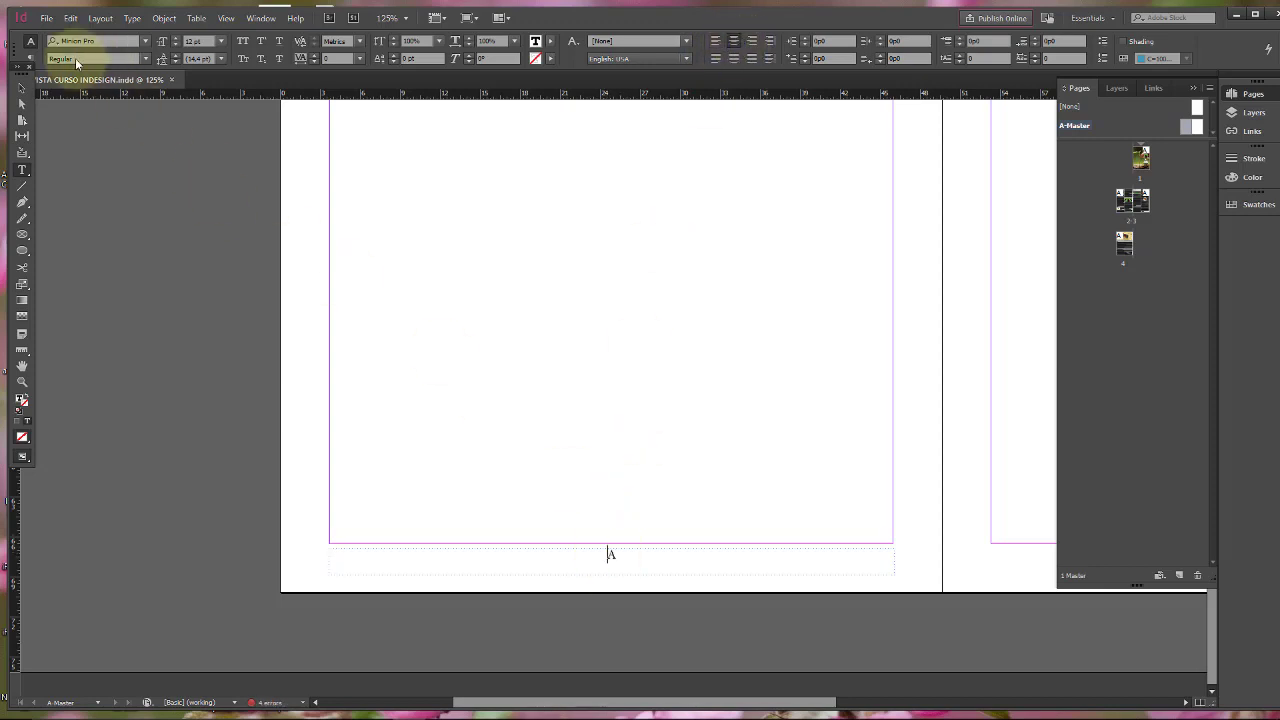
Step: Check the numbering on page 1 and spread 2-3, and move the page number frame slightly down on the left master page
{"action": "left_click", "coordinate": [21, 92]}
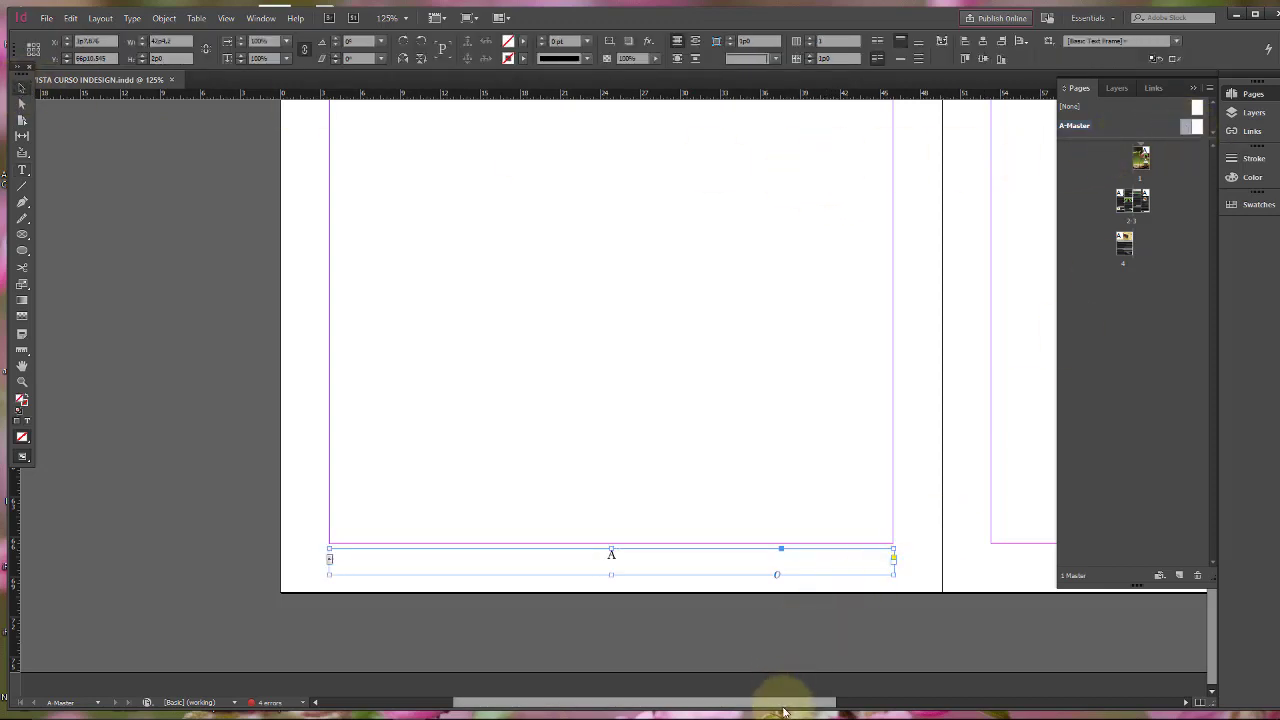
{"action": "left_click_drag", "start_coordinate": [790, 701], "coordinate": [882, 690]}
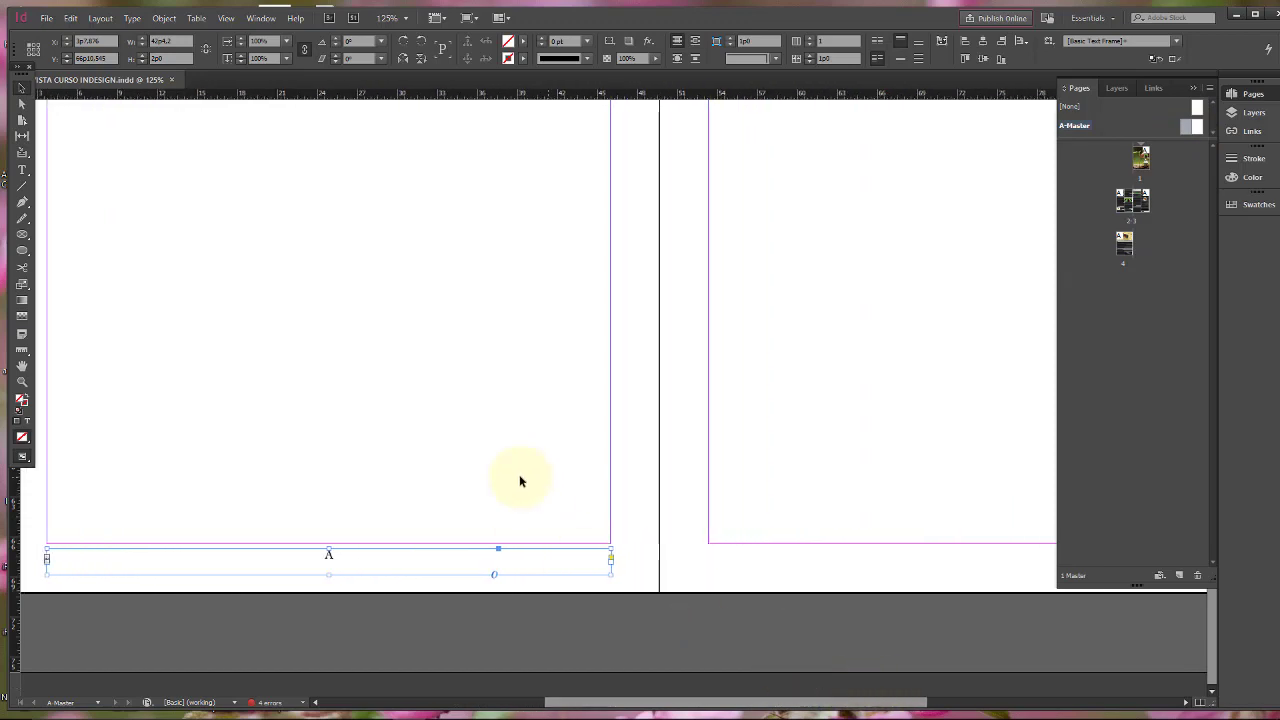
{"action": "double_click", "coordinate": [1144, 164]}
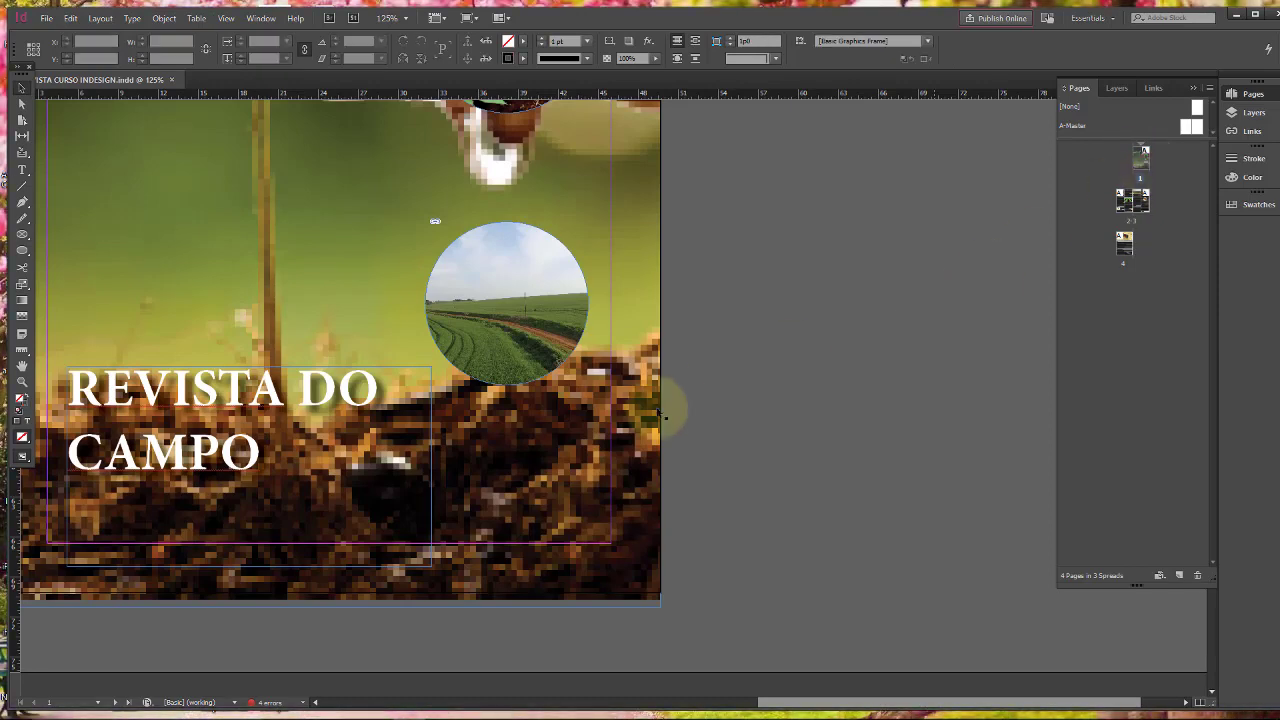
{"action": "double_click", "coordinate": [1127, 202]}
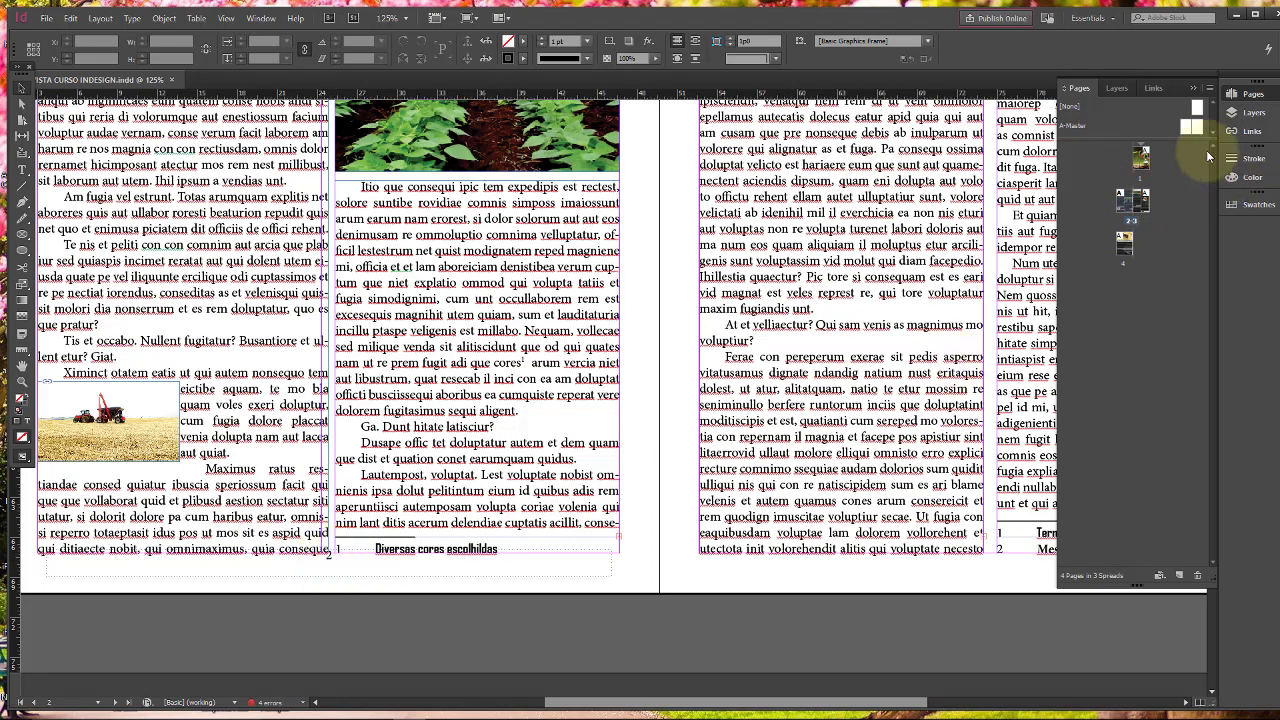
{"action": "double_click", "coordinate": [1183, 126]}
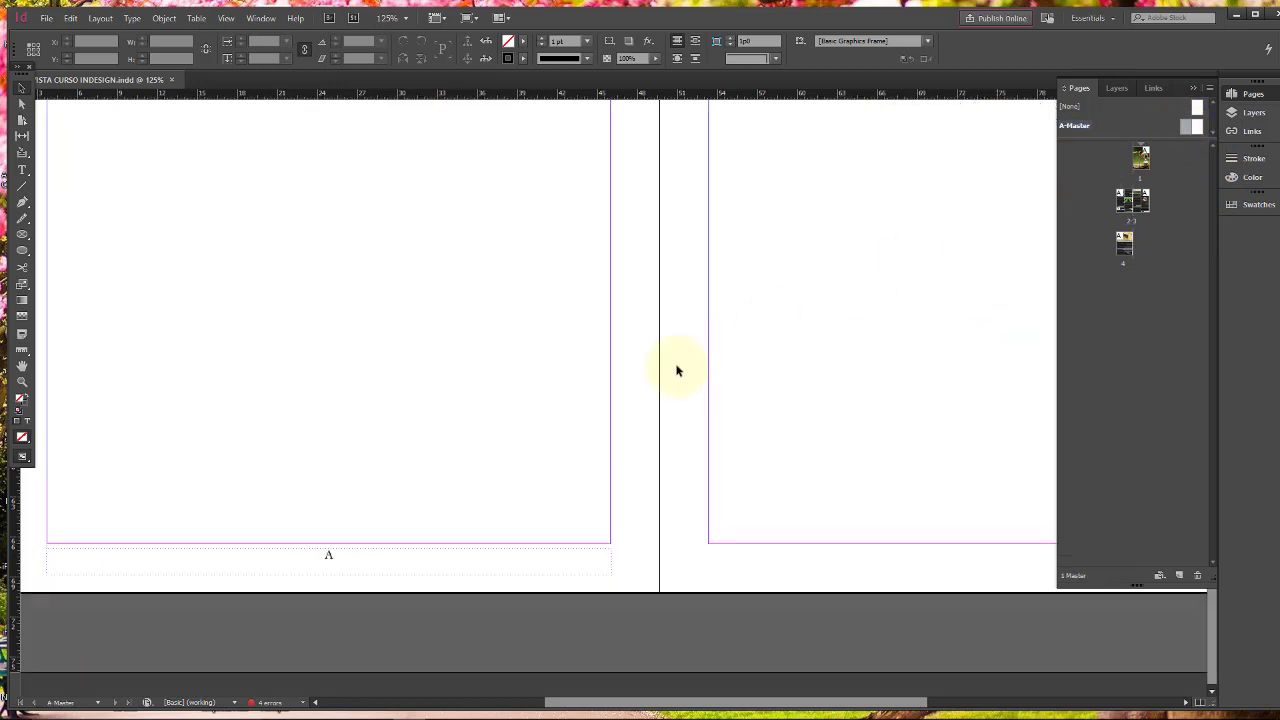
{"action": "left_click", "coordinate": [366, 564]}
{"action": "key", "text": "Down"}
{"action": "key", "text": "Down"}
{"action": "key", "text": "Down"}
{"action": "key", "text": "Down"}
{"action": "key", "text": "Down"}
{"action": "key", "text": "Down"}
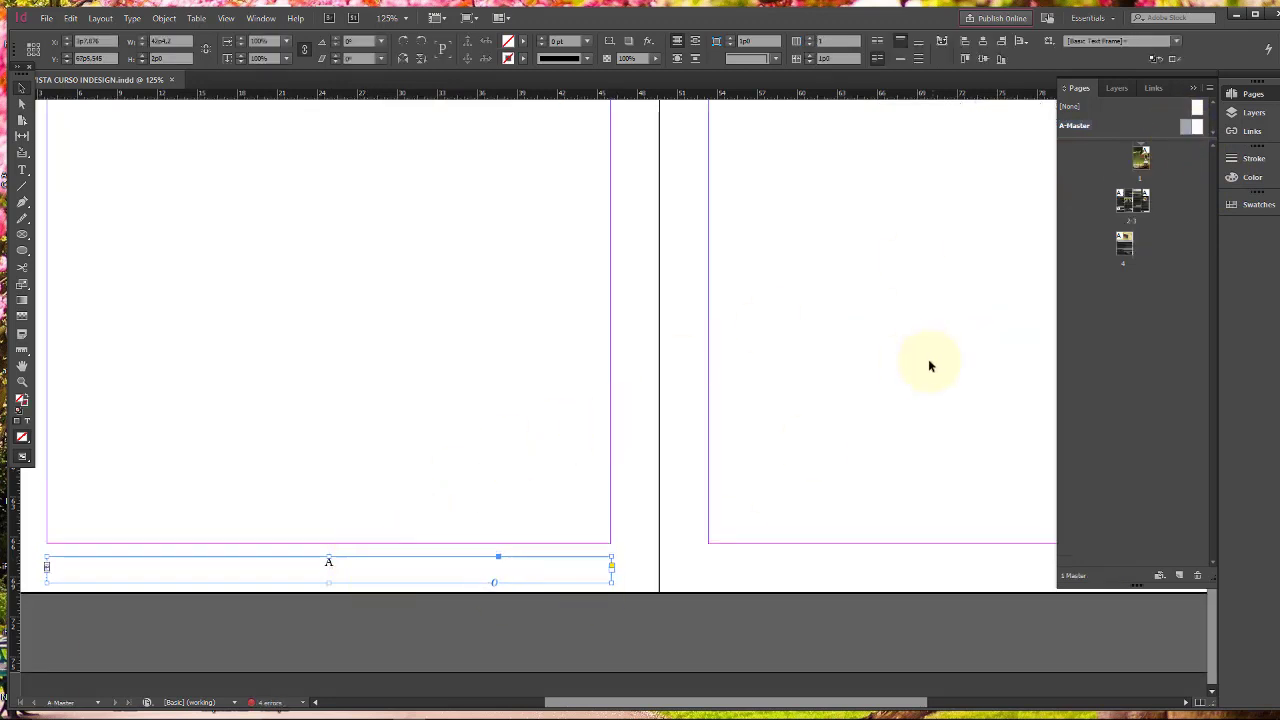
Step: Check the page numbering on spread 2-3 and page 4, and return to the right page of A-Master
{"action": "double_click", "coordinate": [1129, 203]}
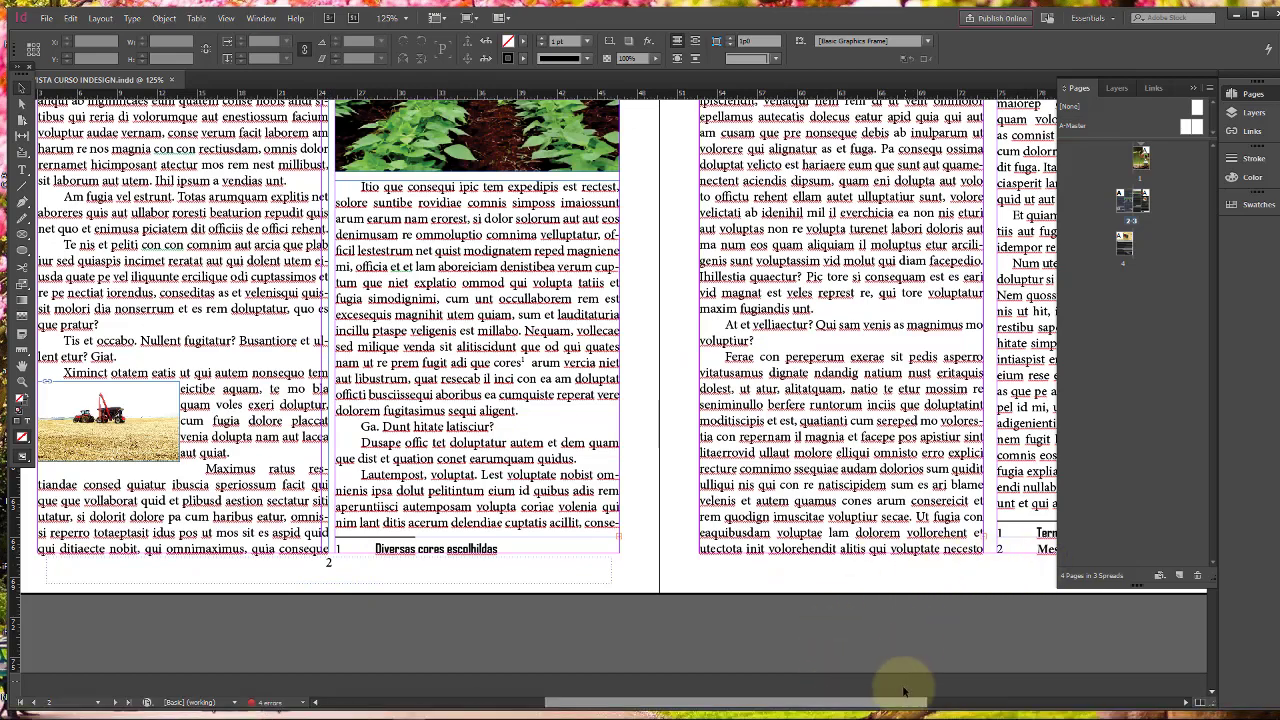
{"action": "left_click_drag", "start_coordinate": [903, 700], "coordinate": [968, 700]}
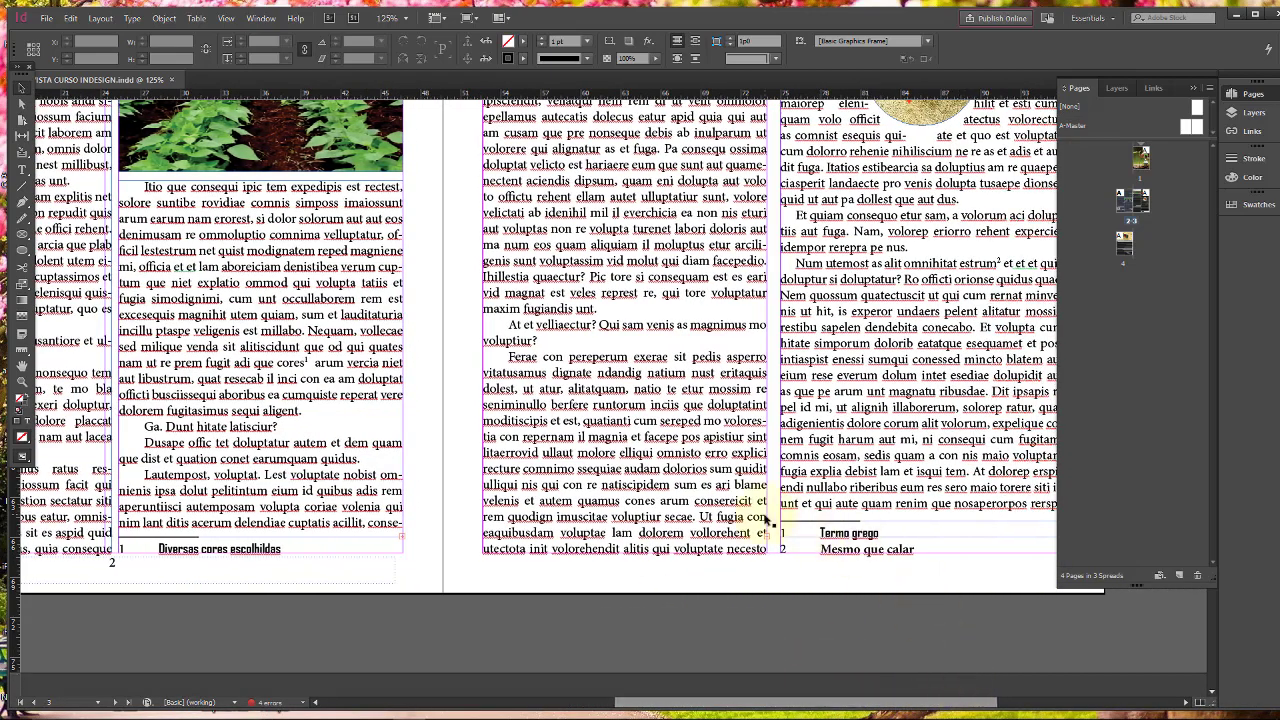
{"action": "double_click", "coordinate": [1124, 240]}
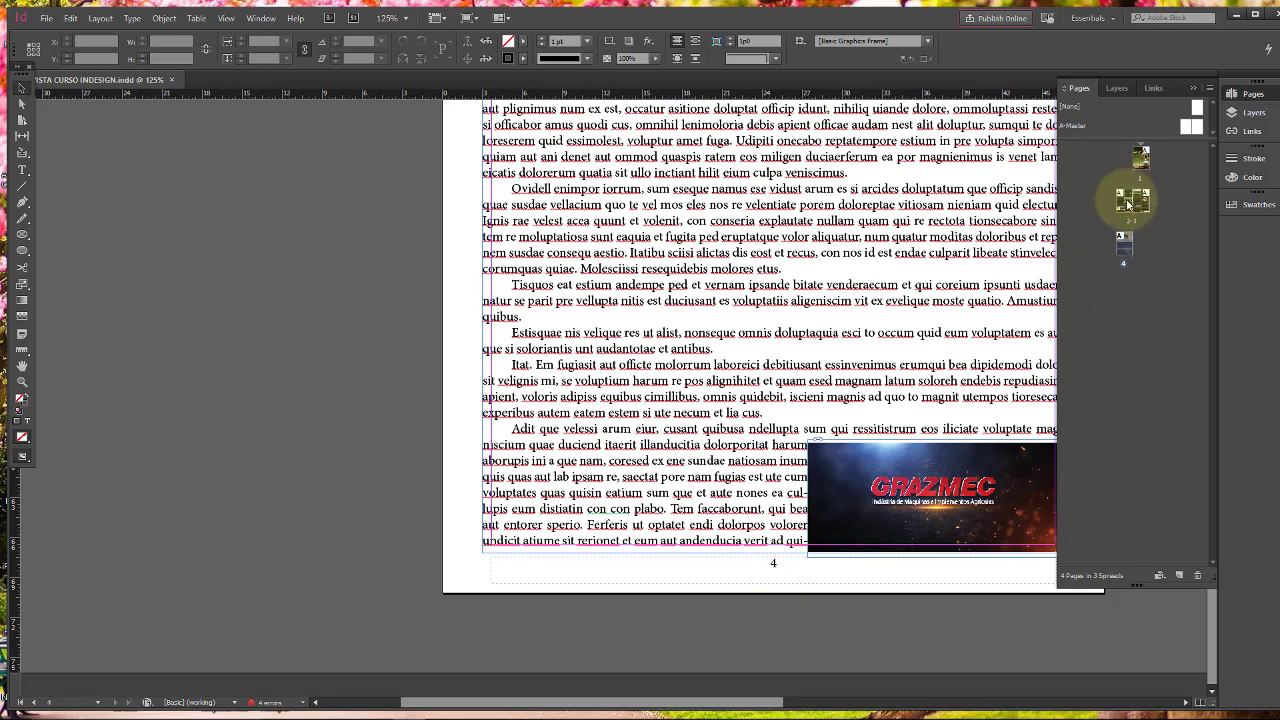
{"action": "double_click", "coordinate": [1196, 128]}
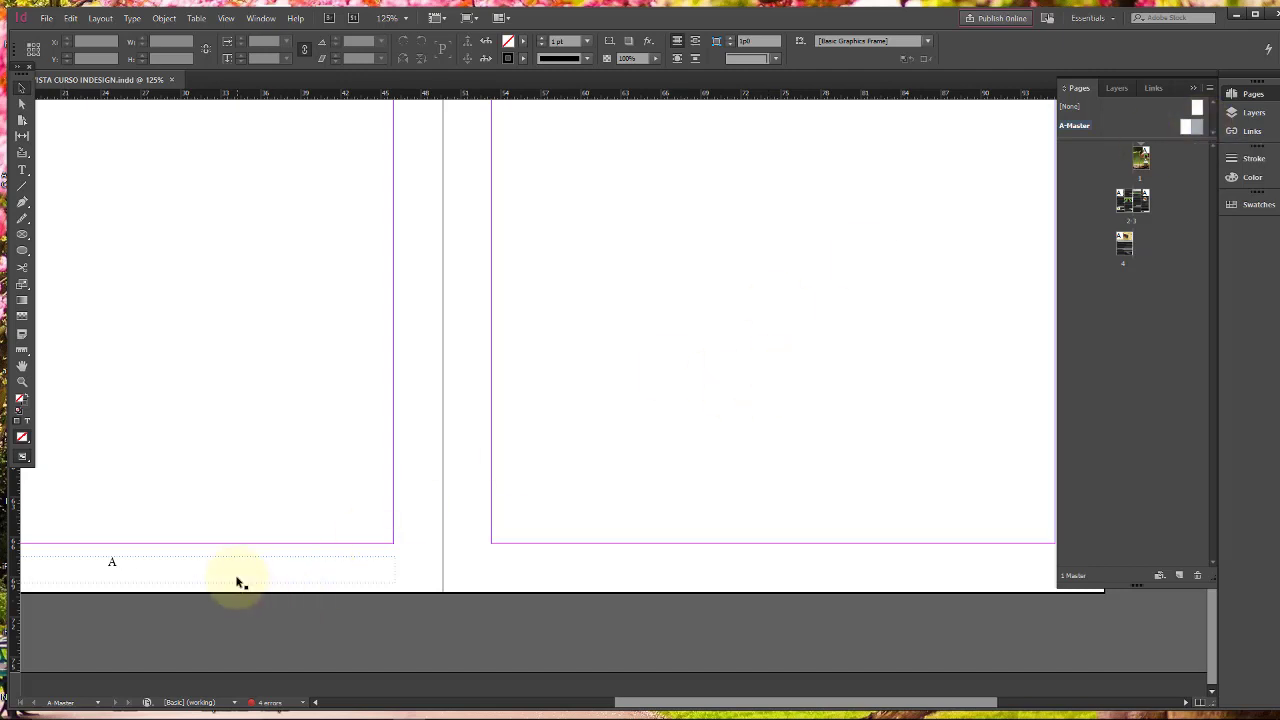
Step: Duplicate the page number frame onto the right page of A-Master, aligned below the margin, and check the numbering on pages 2 to 4
{"action": "left_click", "coordinate": [206, 575]}
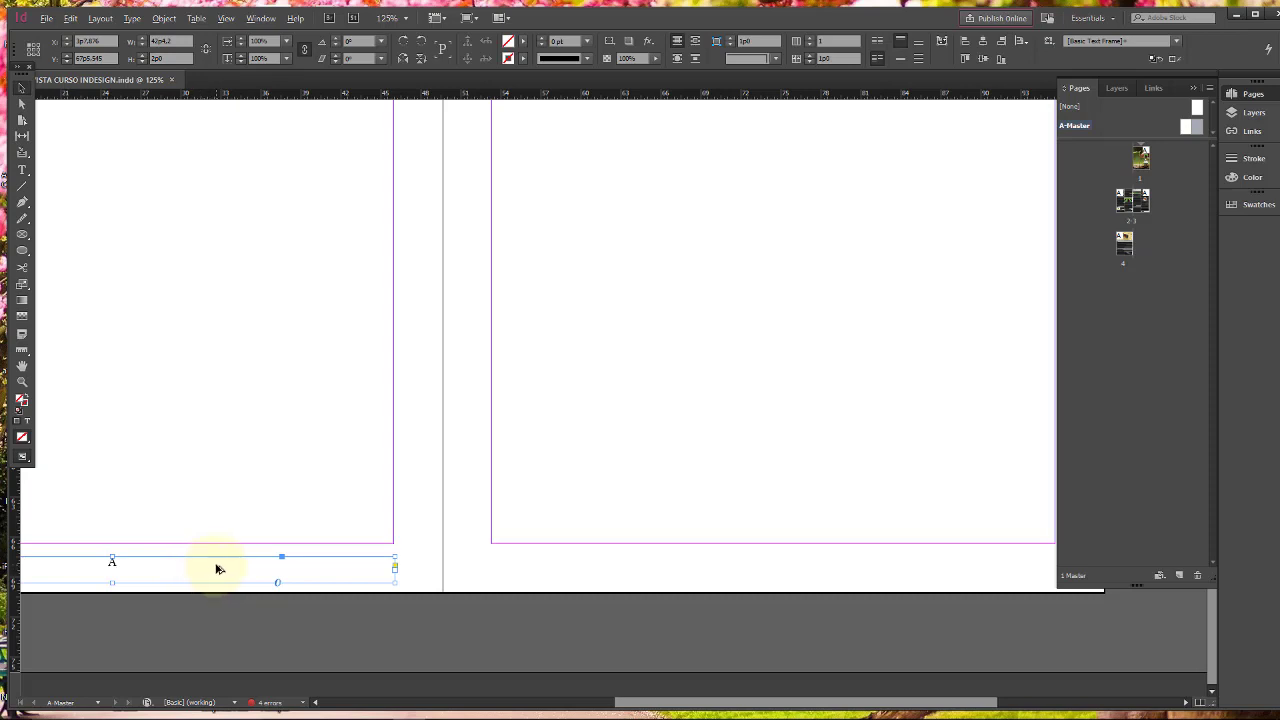
{"action": "left_click_drag", "start_coordinate": [229, 567], "coordinate": [881, 567]}
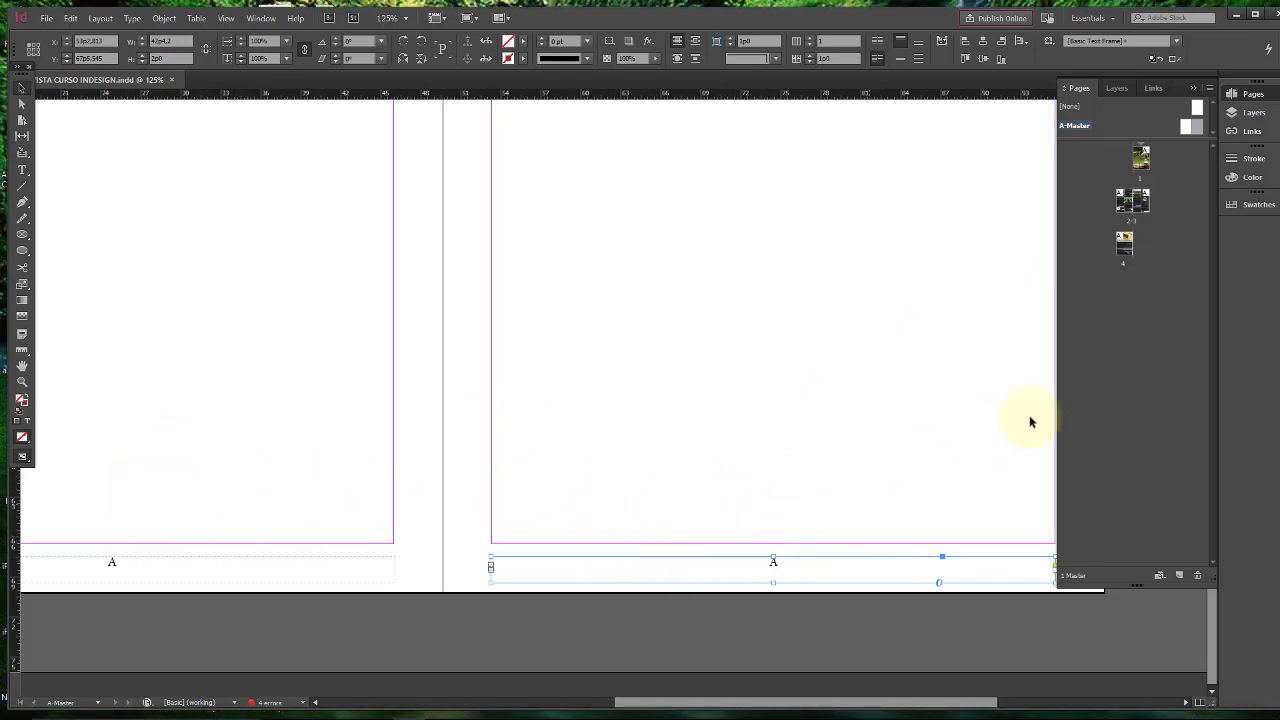
{"action": "double_click", "coordinate": [1124, 200]}
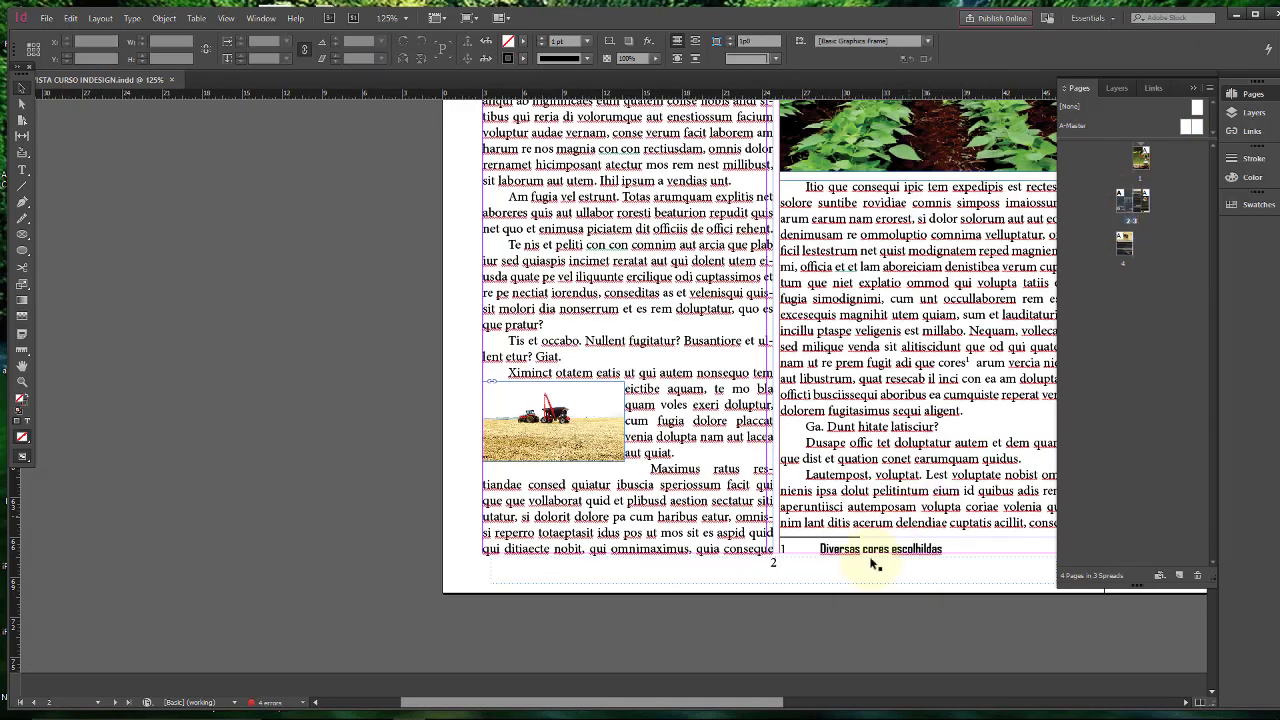
{"action": "left_click_drag", "start_coordinate": [703, 702], "coordinate": [891, 702]}
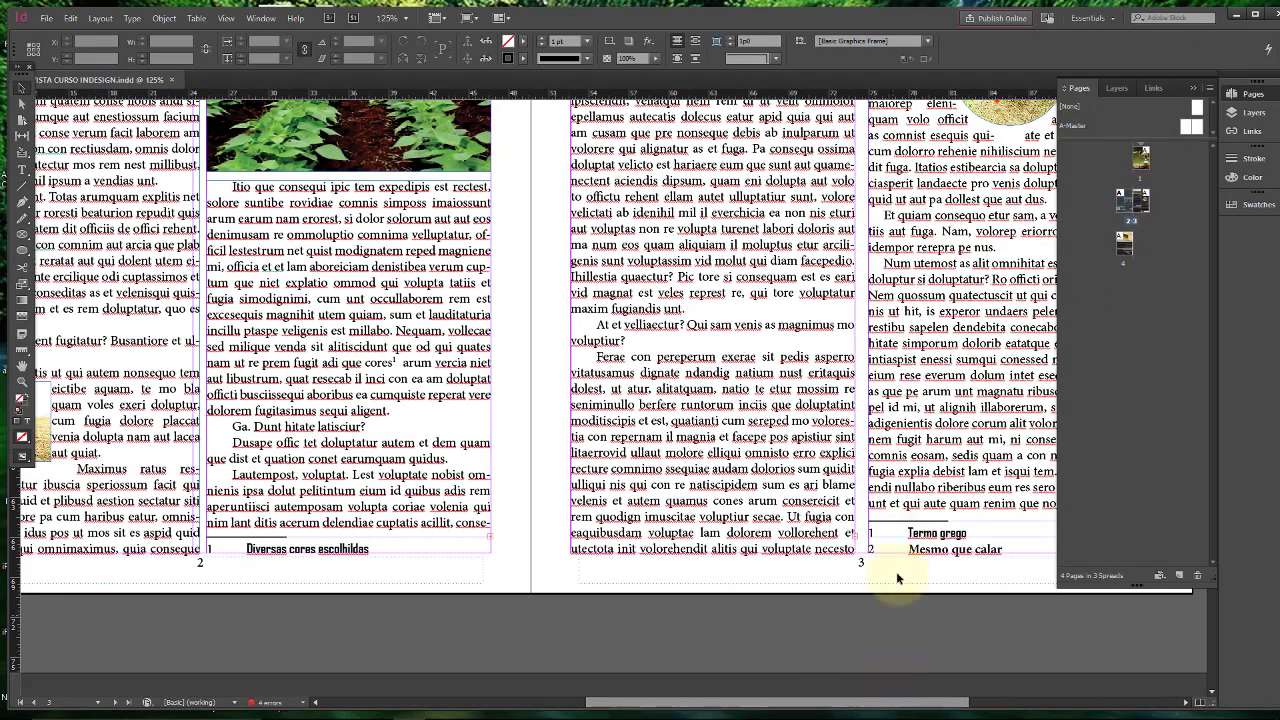
{"action": "double_click", "coordinate": [1123, 242]}
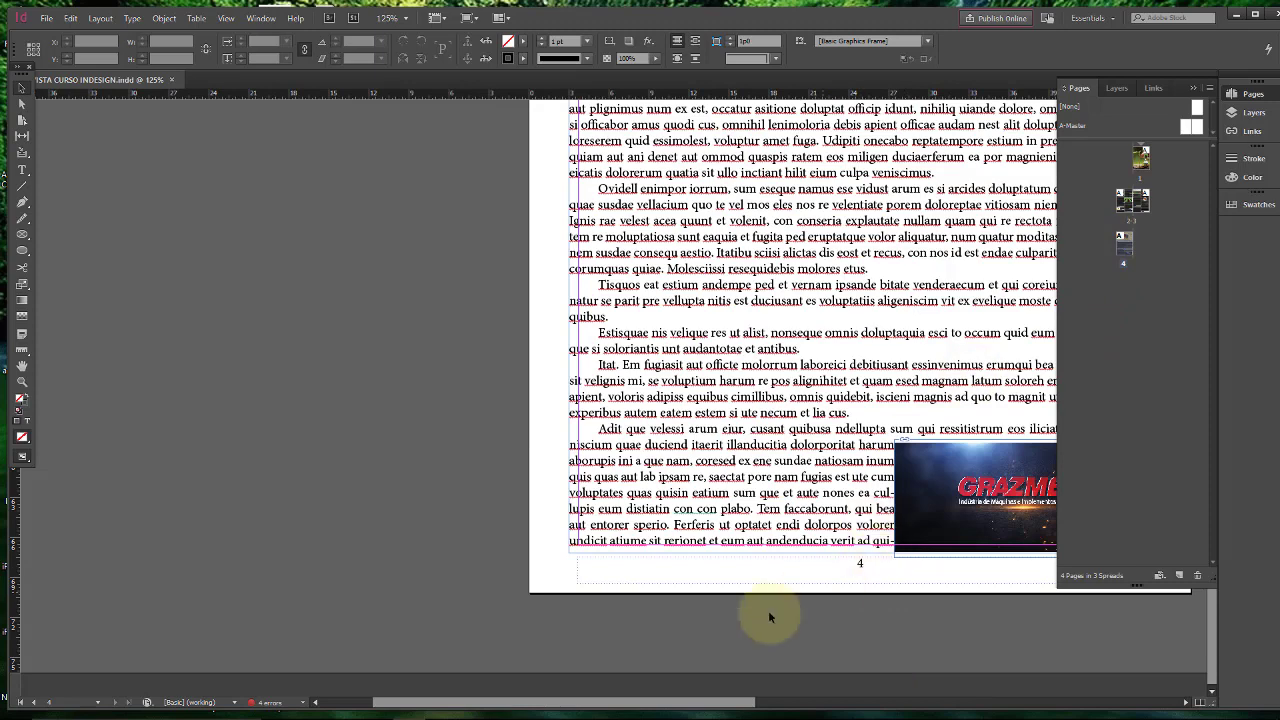
{"action": "left_click_drag", "start_coordinate": [700, 704], "coordinate": [836, 702]}
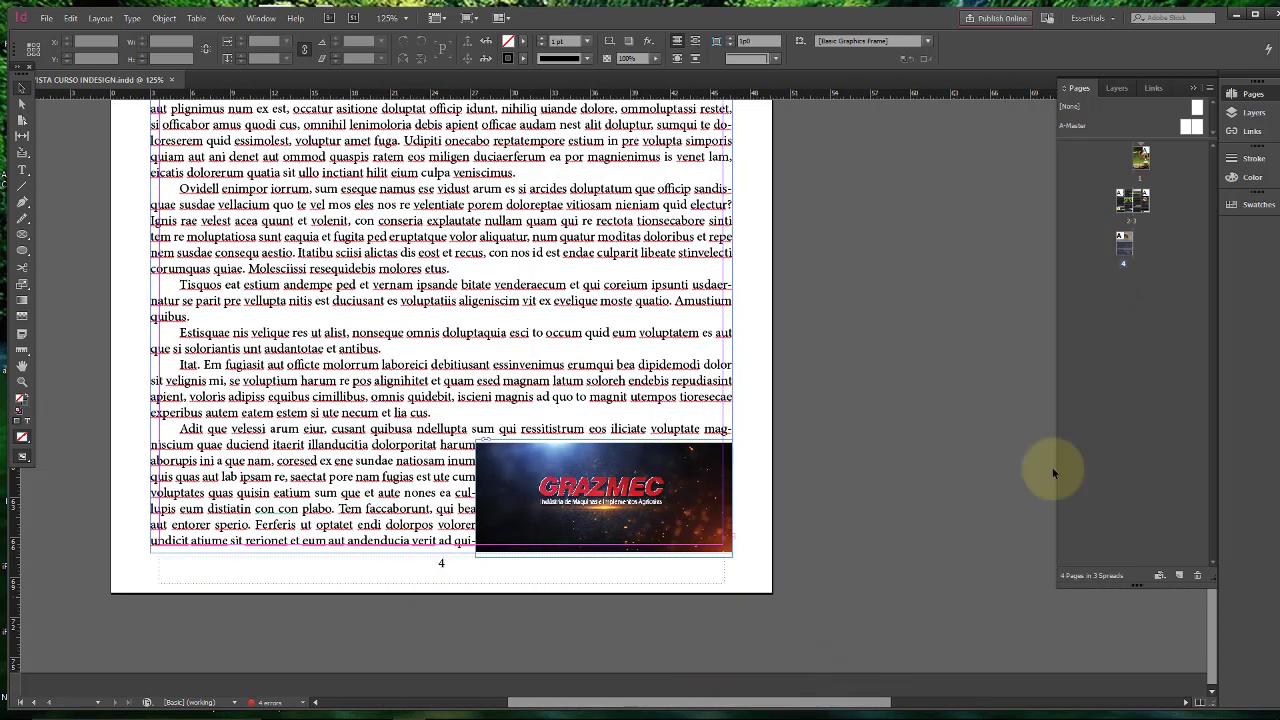
Step: Insert one page after page 4 based on A-Master and view its page number
{"action": "right_click", "coordinate": [1126, 256]}
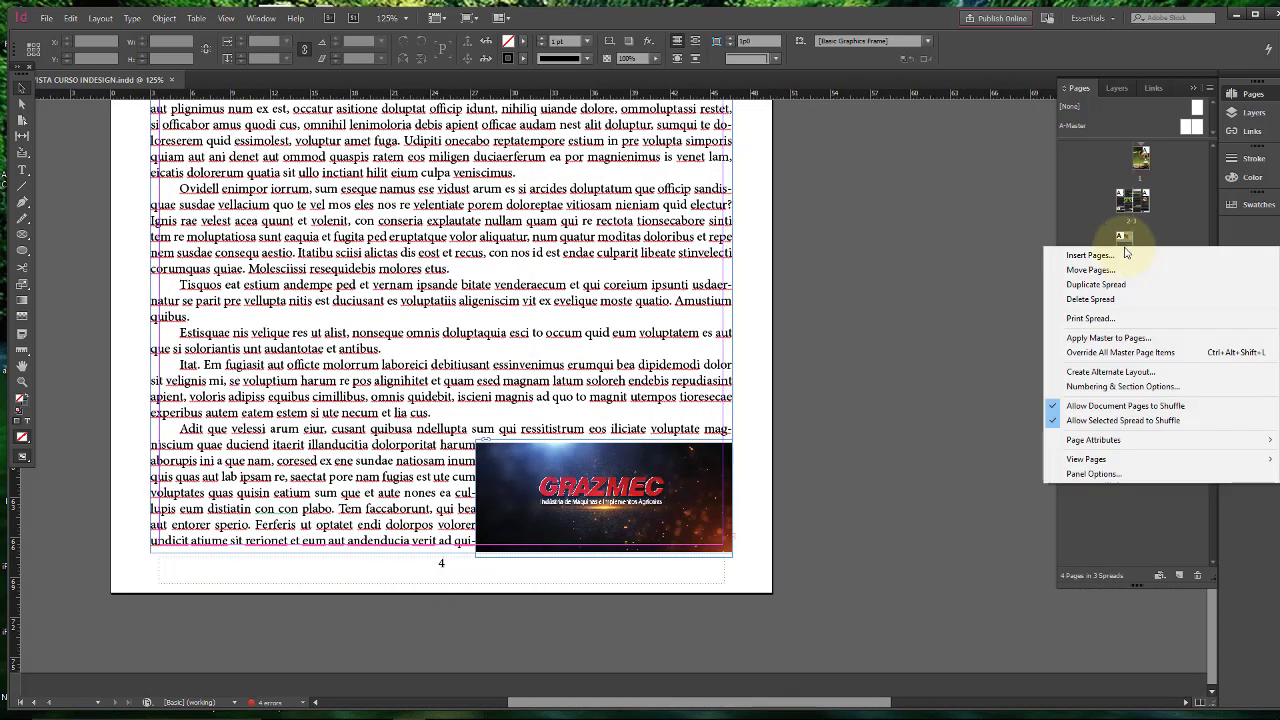
{"action": "left_click", "coordinate": [1122, 256]}
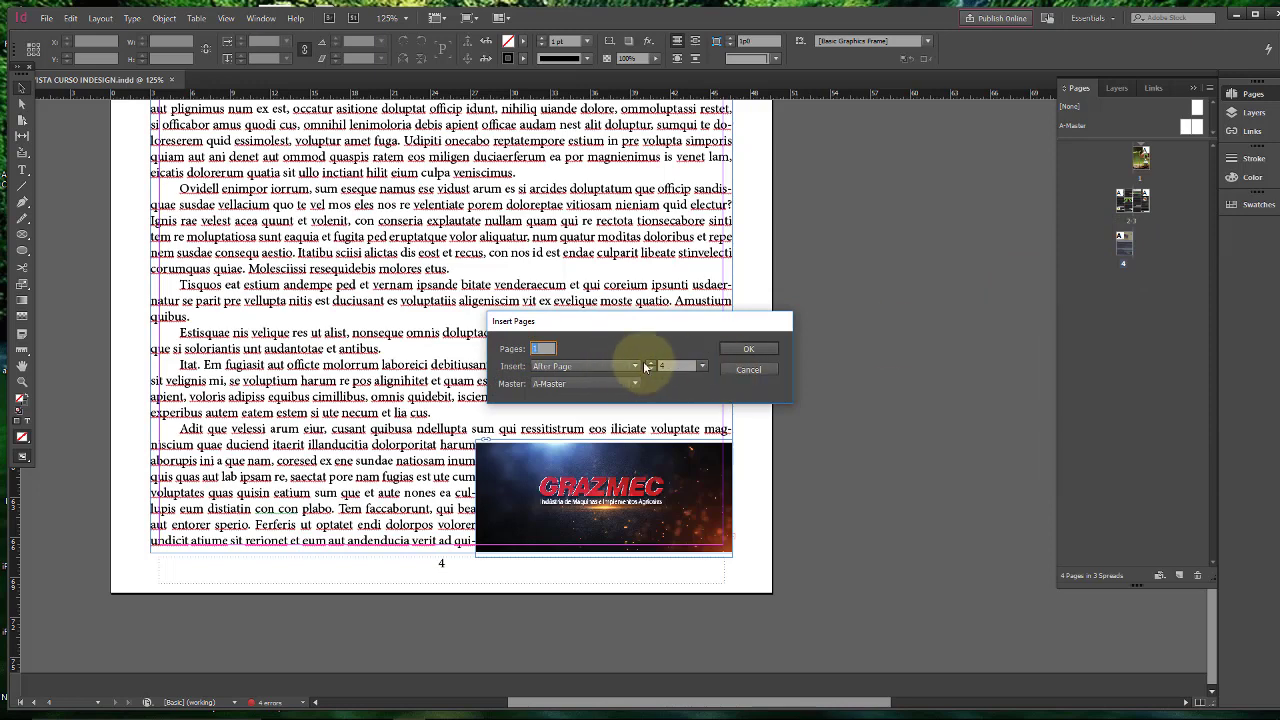
{"action": "left_click", "coordinate": [745, 347]}
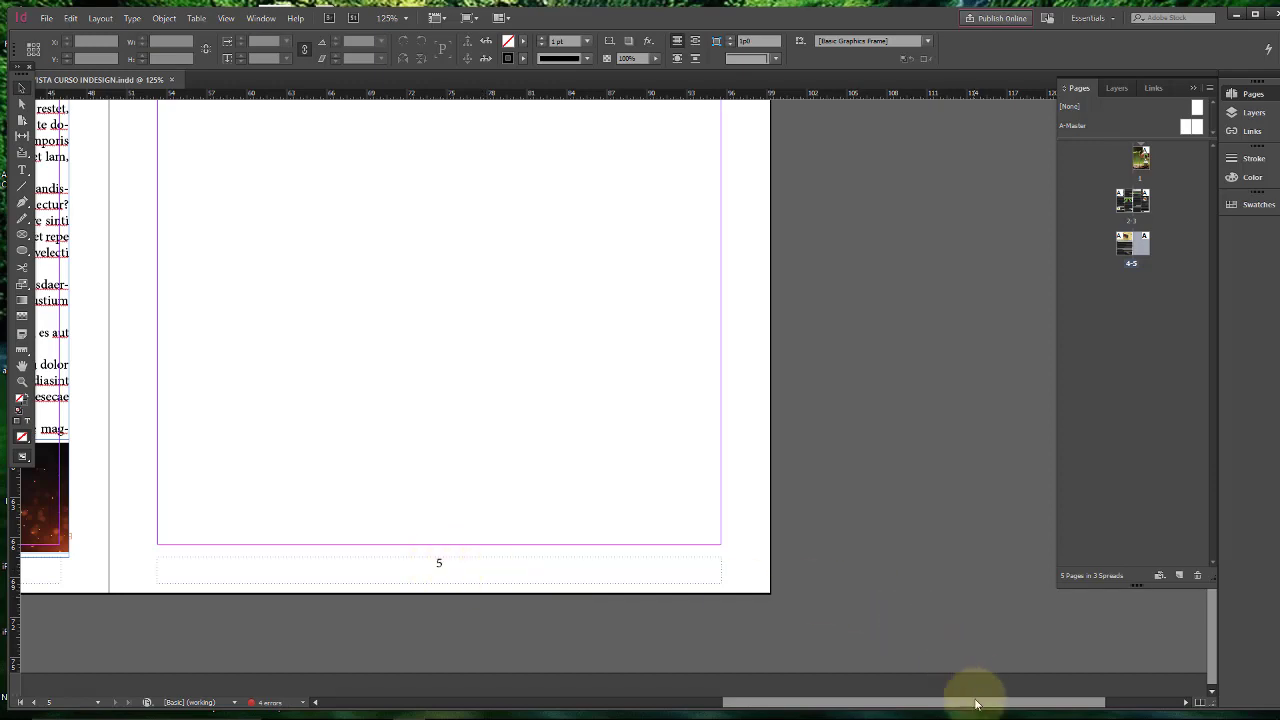
{"action": "mouse_move", "coordinate": [971, 702]}
{"action": "left_mouse_down"}
{"action": "mouse_move", "coordinate": [894, 702]}
{"action": "mouse_move", "coordinate": [947, 705]}
{"action": "left_mouse_up"}
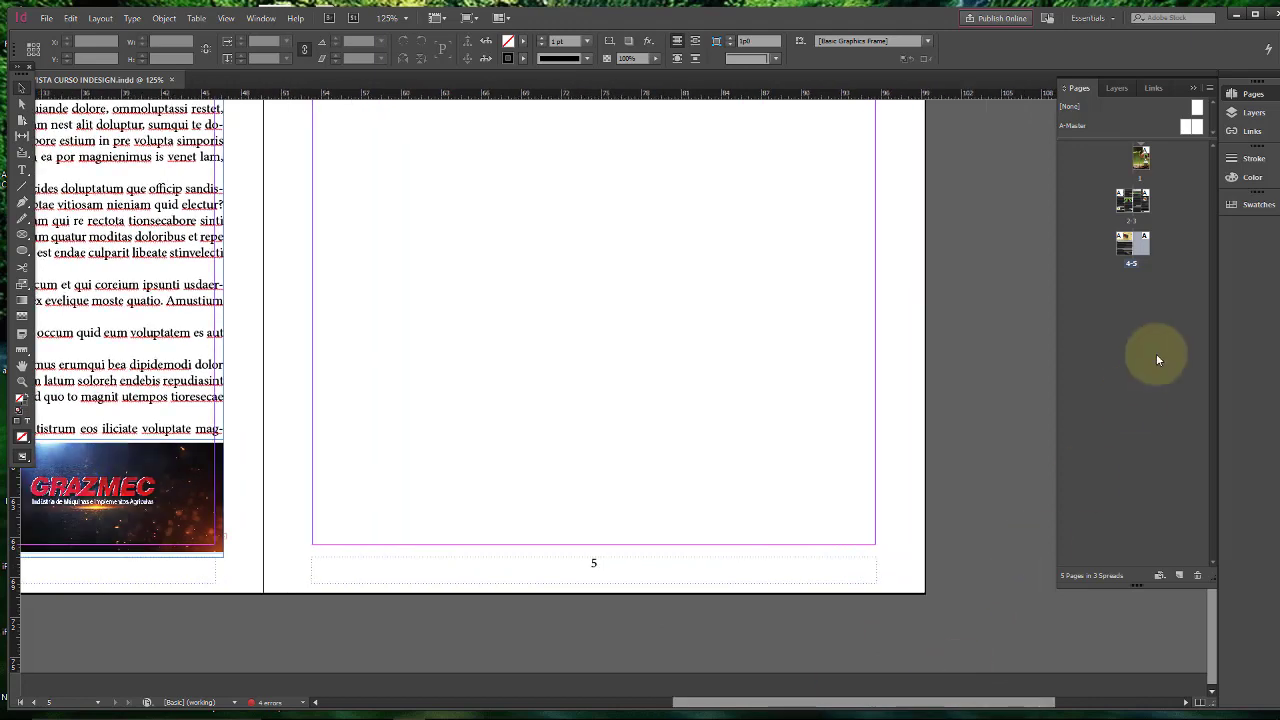
Step: Resize the cover's background image frame on page 1 so its lower edge meets the page edge
{"action": "double_click", "coordinate": [1145, 158]}
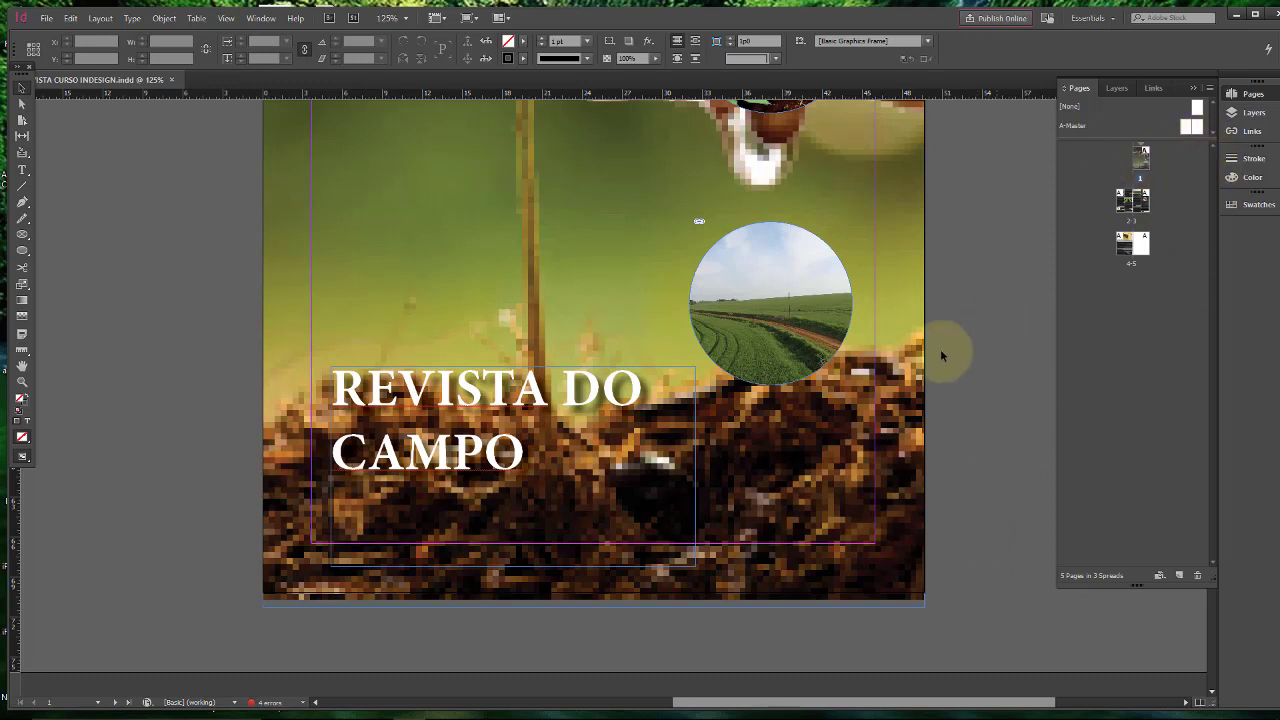
{"action": "left_click", "coordinate": [898, 425]}
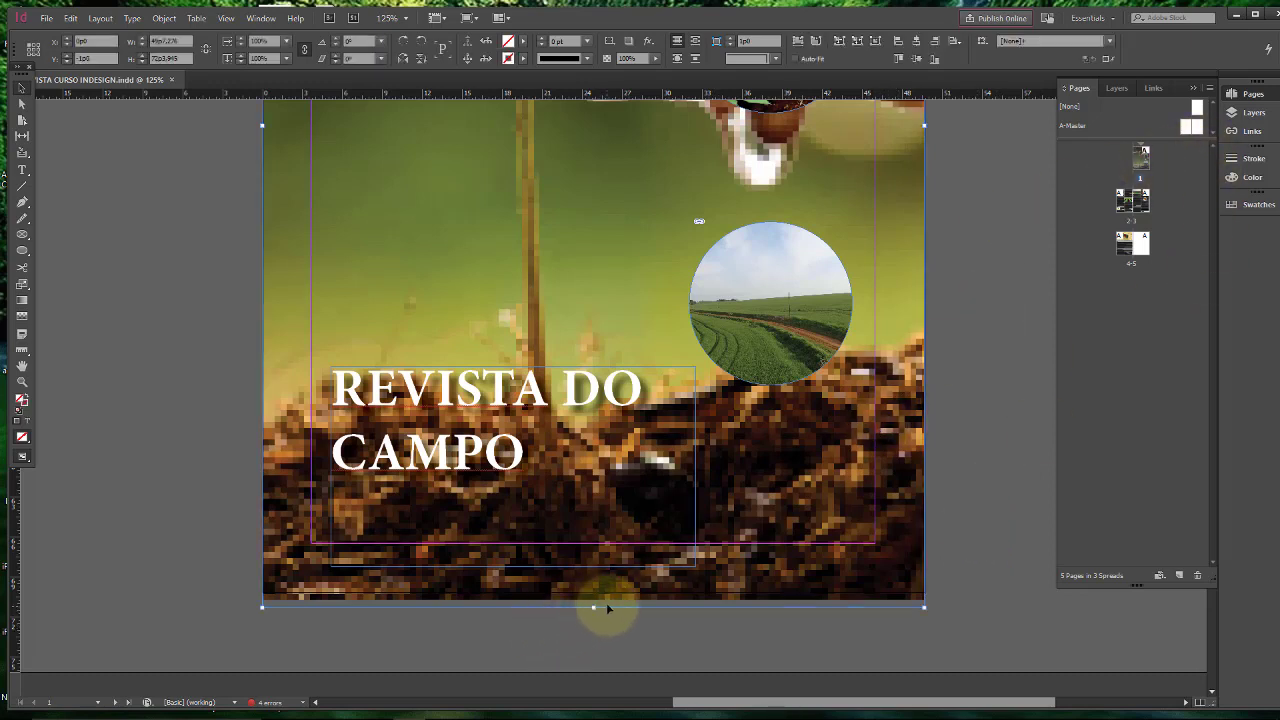
{"action": "left_click", "coordinate": [591, 605]}
{"action": "mouse_move", "coordinate": [590, 607]}
{"action": "left_mouse_down"}
{"action": "mouse_move", "coordinate": [604, 502]}
{"action": "mouse_move", "coordinate": [593, 593]}
{"action": "left_mouse_up"}
Step: Add the prefix "Pág. " before the page number marker on the left A-Master page and check it on spreads 4-5 and 2-3
{"action": "left_click", "coordinate": [1132, 250]}
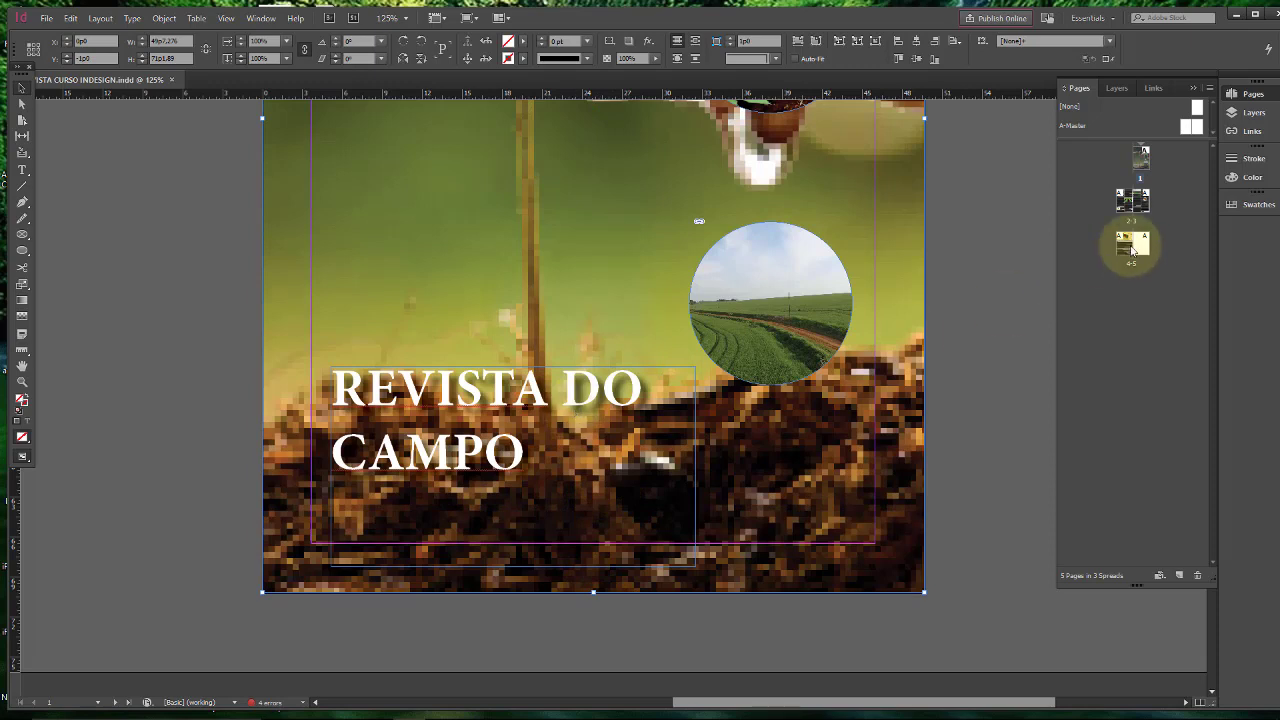
{"action": "double_click", "coordinate": [1191, 122]}
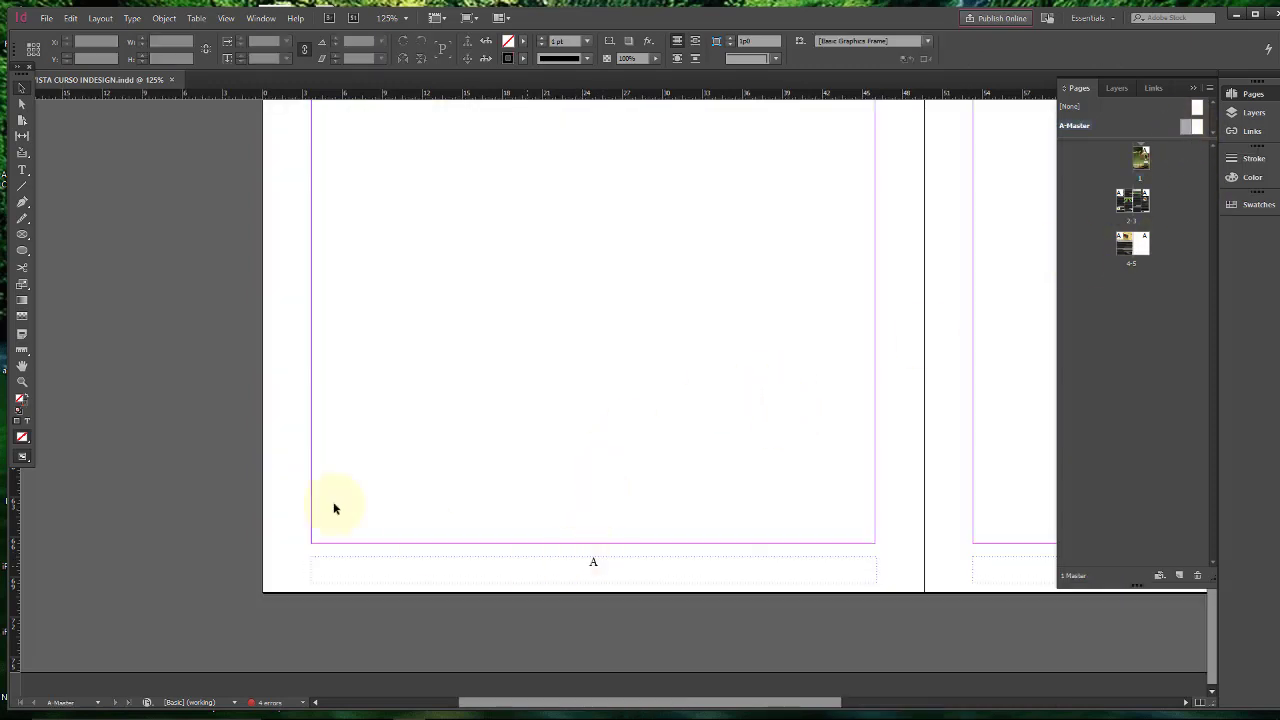
{"action": "left_click", "coordinate": [22, 170]}
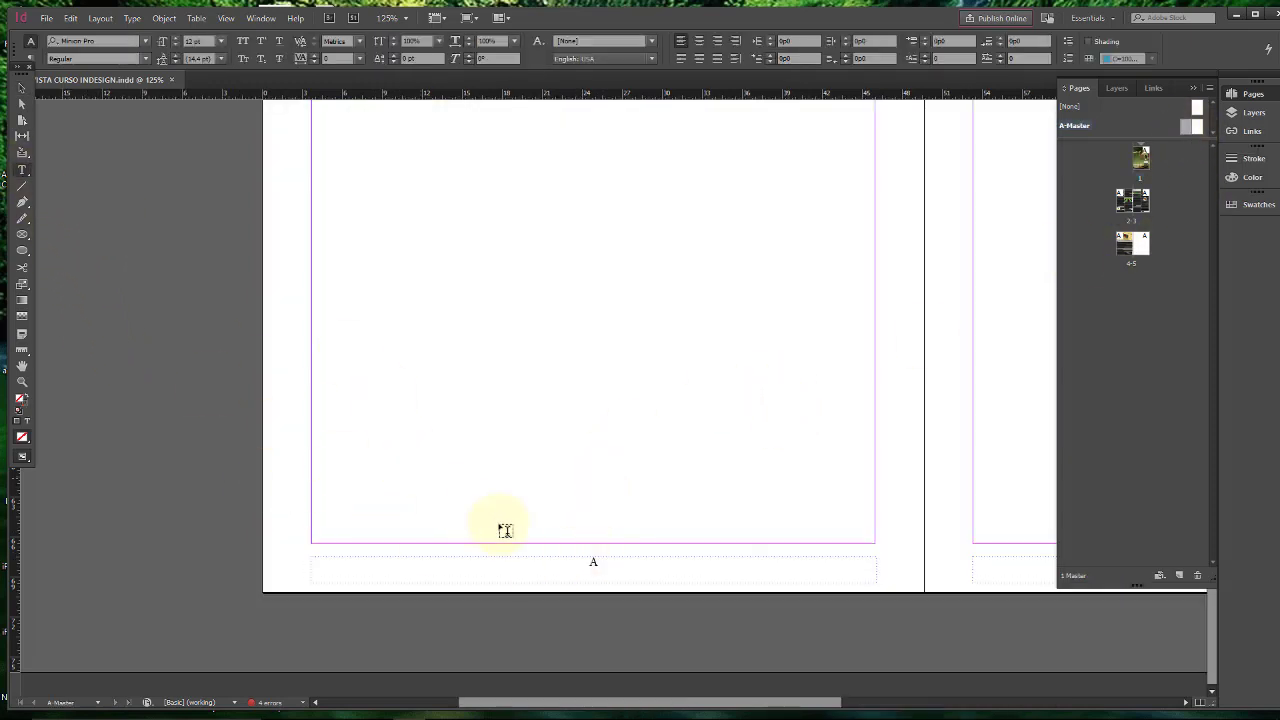
{"action": "left_click", "coordinate": [578, 562]}
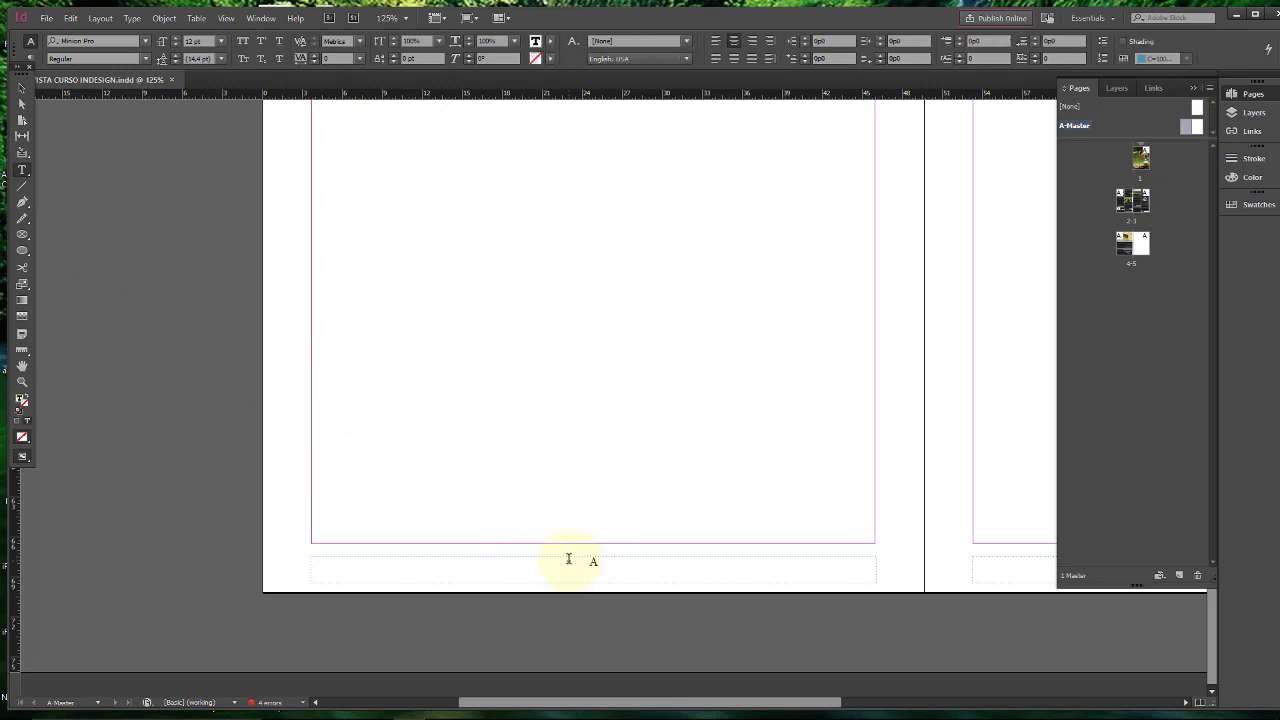
{"action": "type", "text": "Pág."}
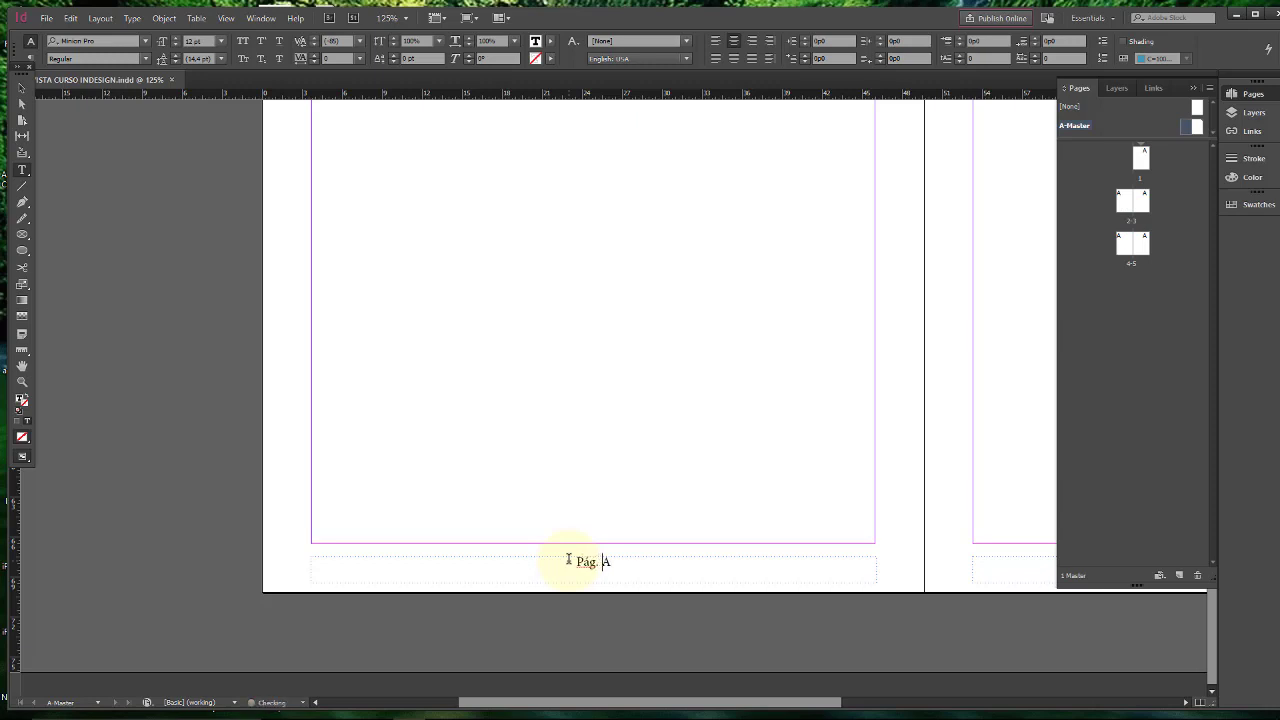
{"action": "left_click", "coordinate": [21, 88]}
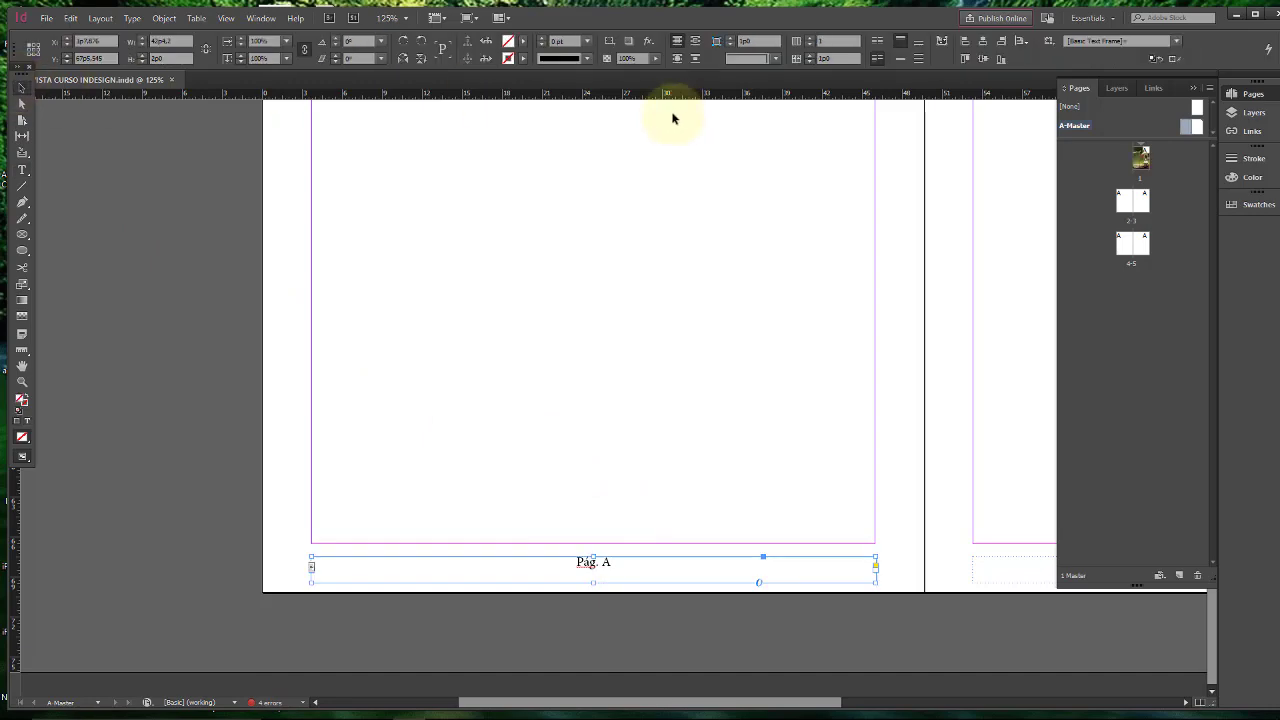
{"action": "left_click_drag", "start_coordinate": [1078, 125], "coordinate": [1128, 207]}
{"action": "key", "text": "alt+Page_Down"}
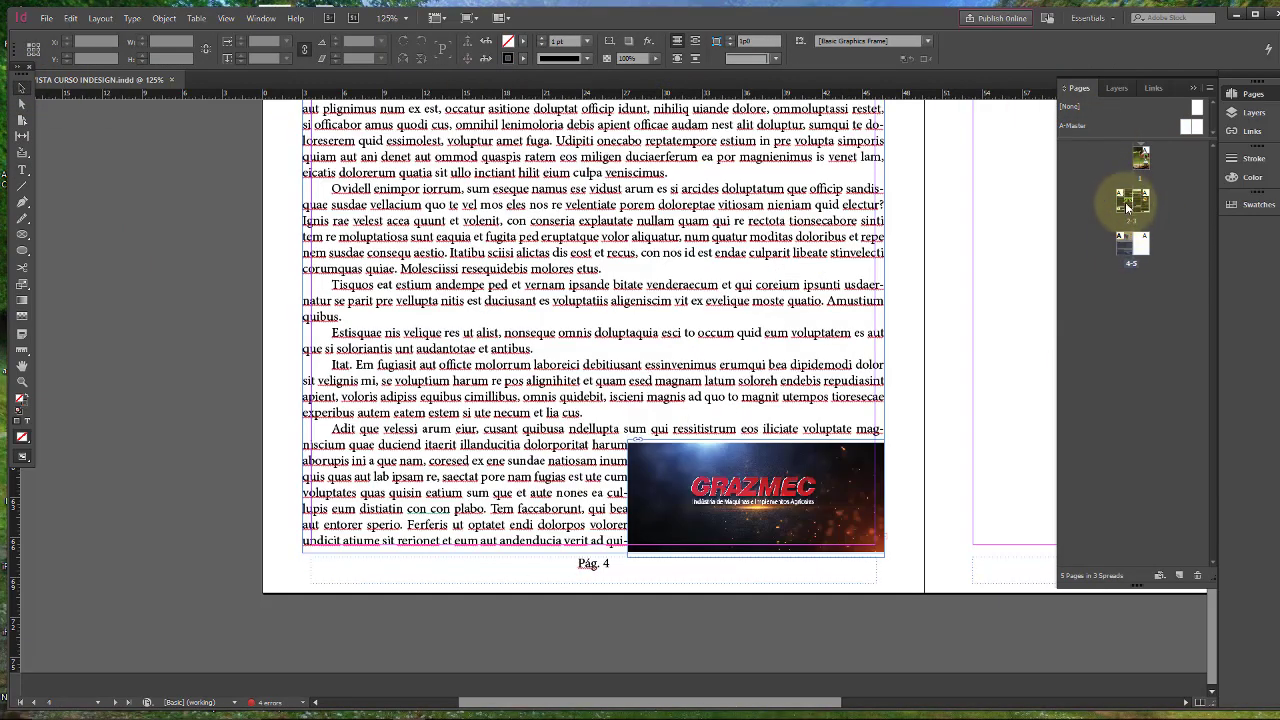
{"action": "double_click", "coordinate": [1128, 206]}
Step: Delete the "Pág. " prefix in front of the page number marker on the left A-Master page
{"action": "double_click", "coordinate": [1183, 127]}
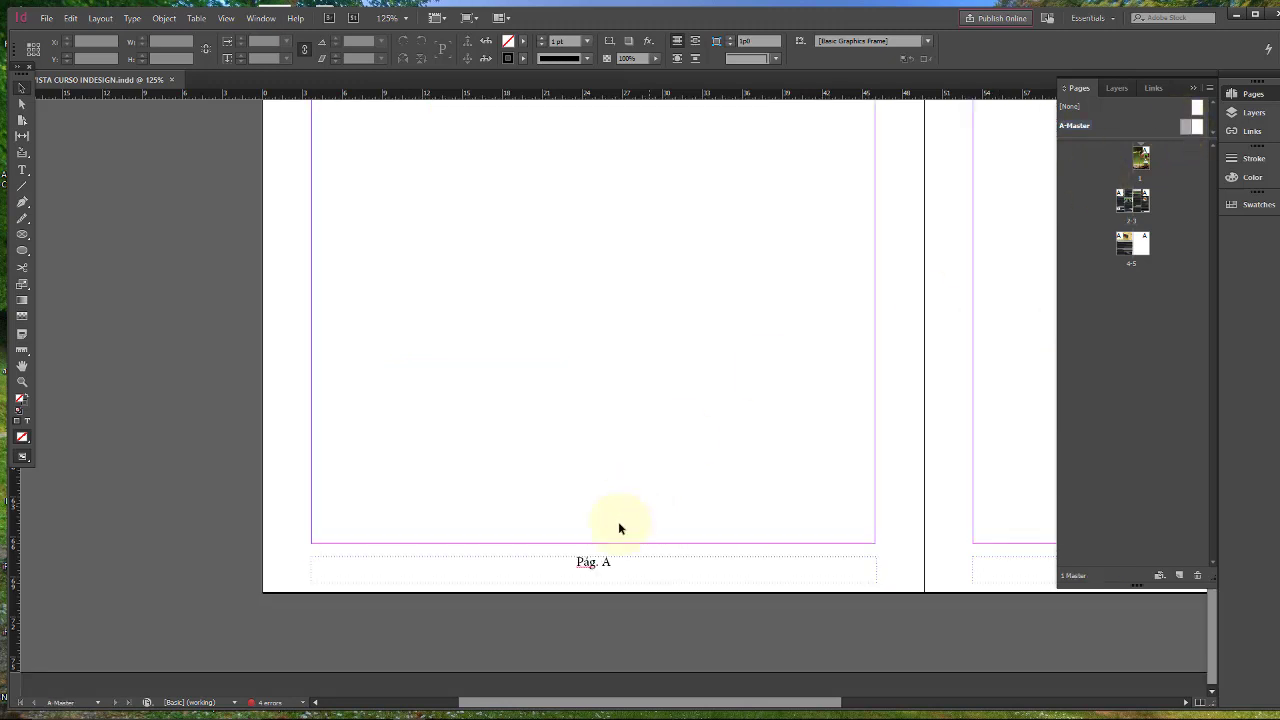
{"action": "double_click", "coordinate": [600, 566]}
{"action": "left_click_drag", "start_coordinate": [602, 563], "coordinate": [559, 562]}
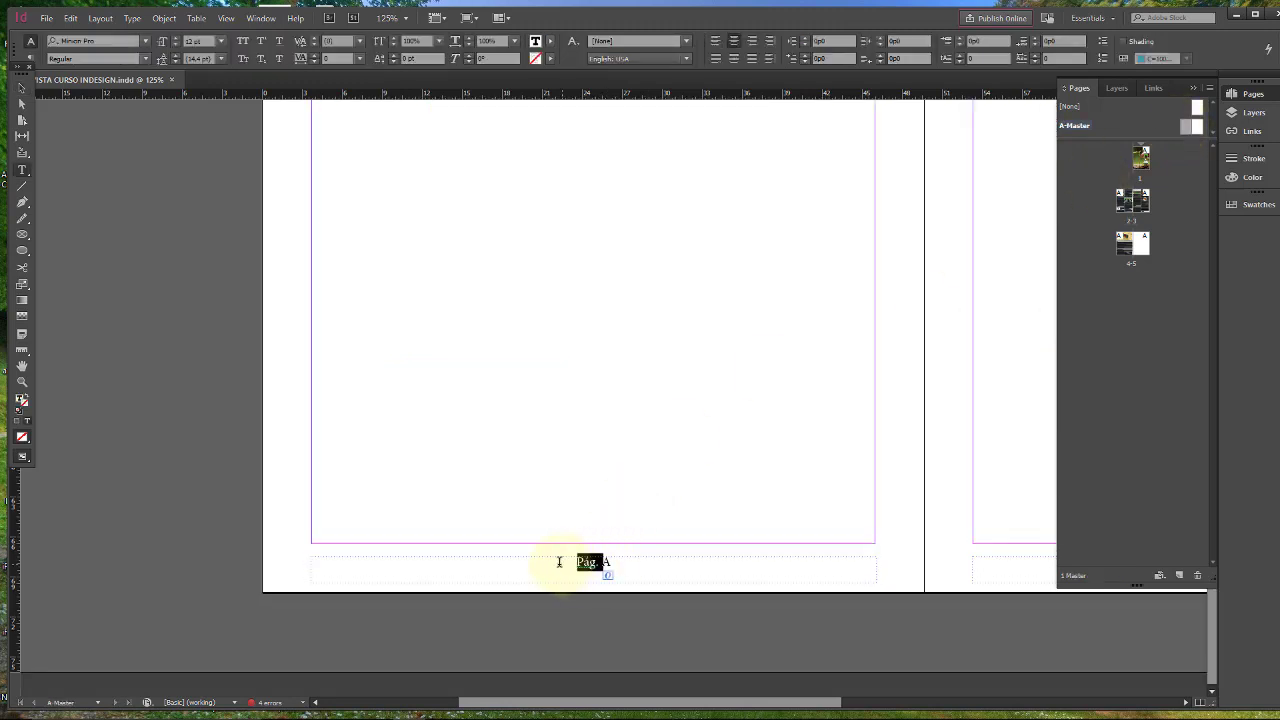
{"action": "key", "text": "BackSpace"}
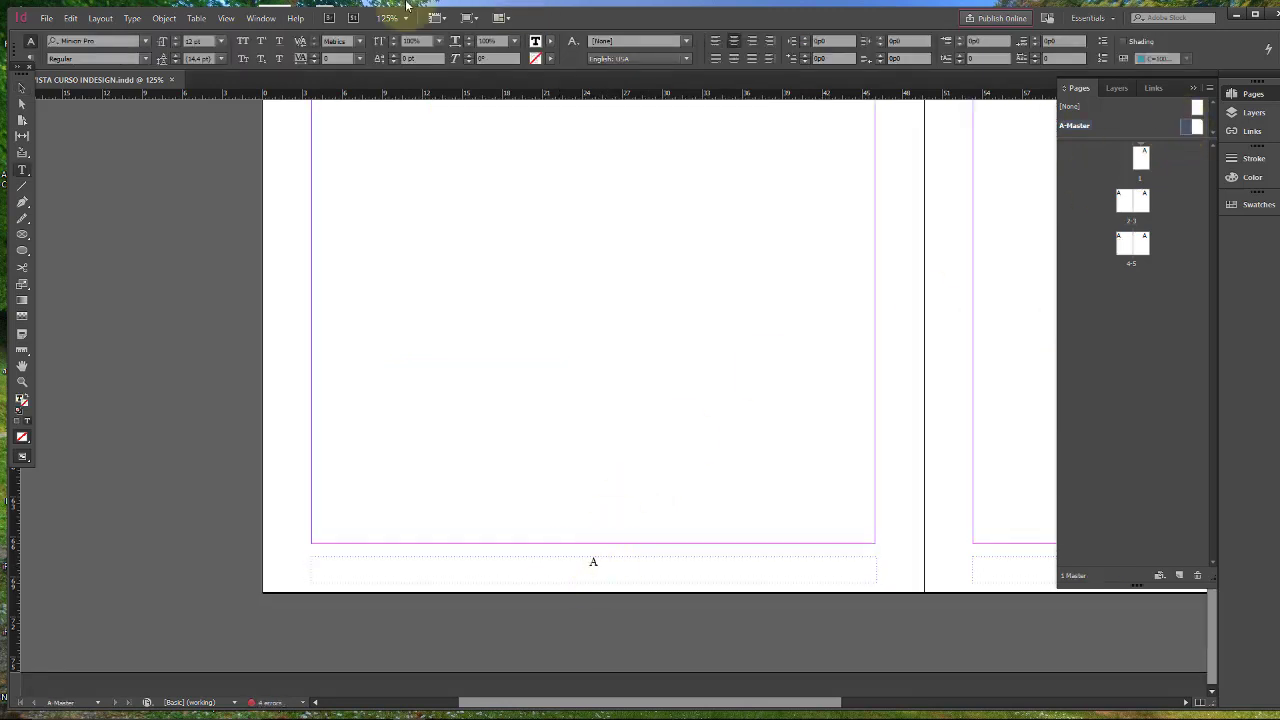
Step: Insert an em dash before and after the page number marker on both the left and right A-Master pages
{"action": "left_click", "coordinate": [132, 19]}
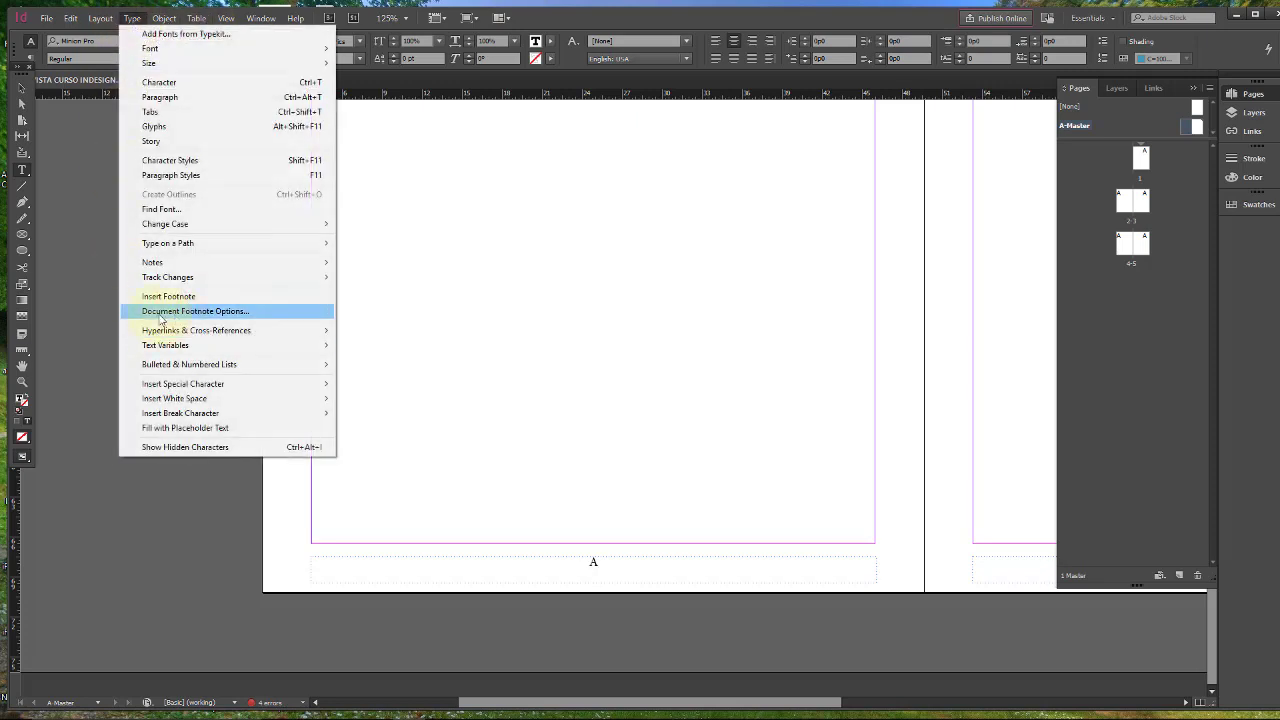
{"action": "mouse_move", "coordinate": [181, 401]}
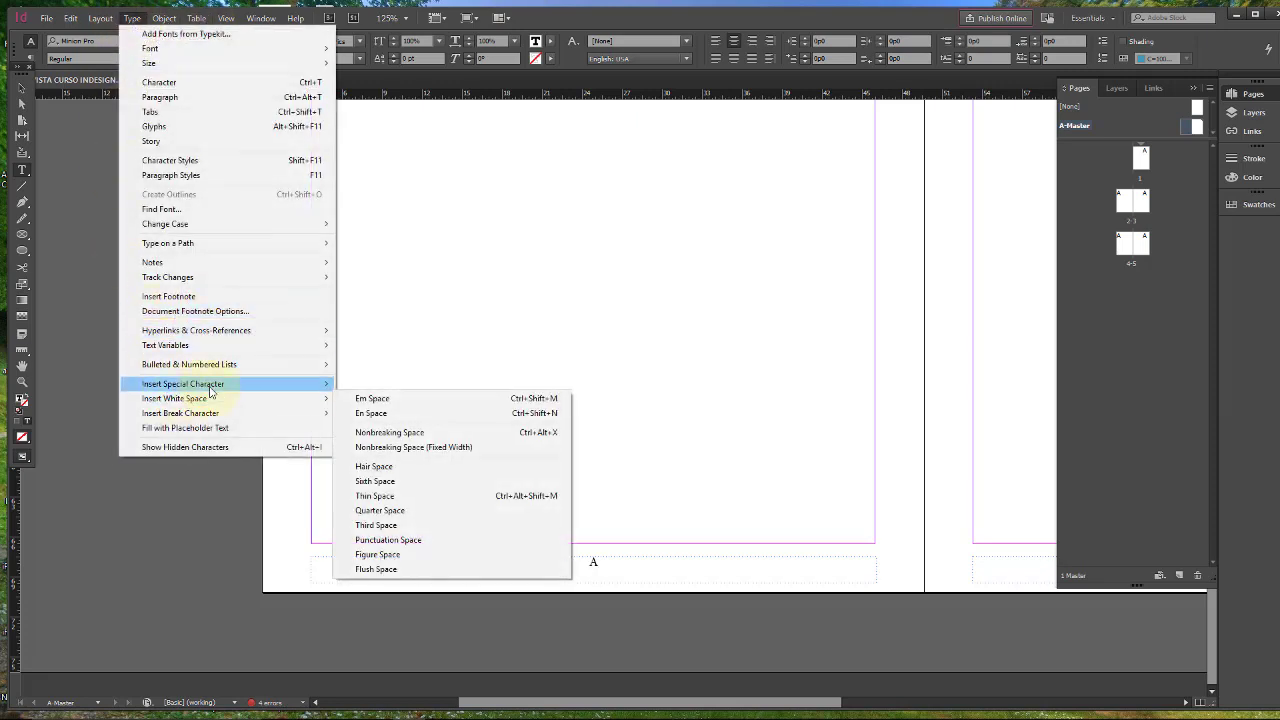
{"action": "mouse_move", "coordinate": [210, 386]}
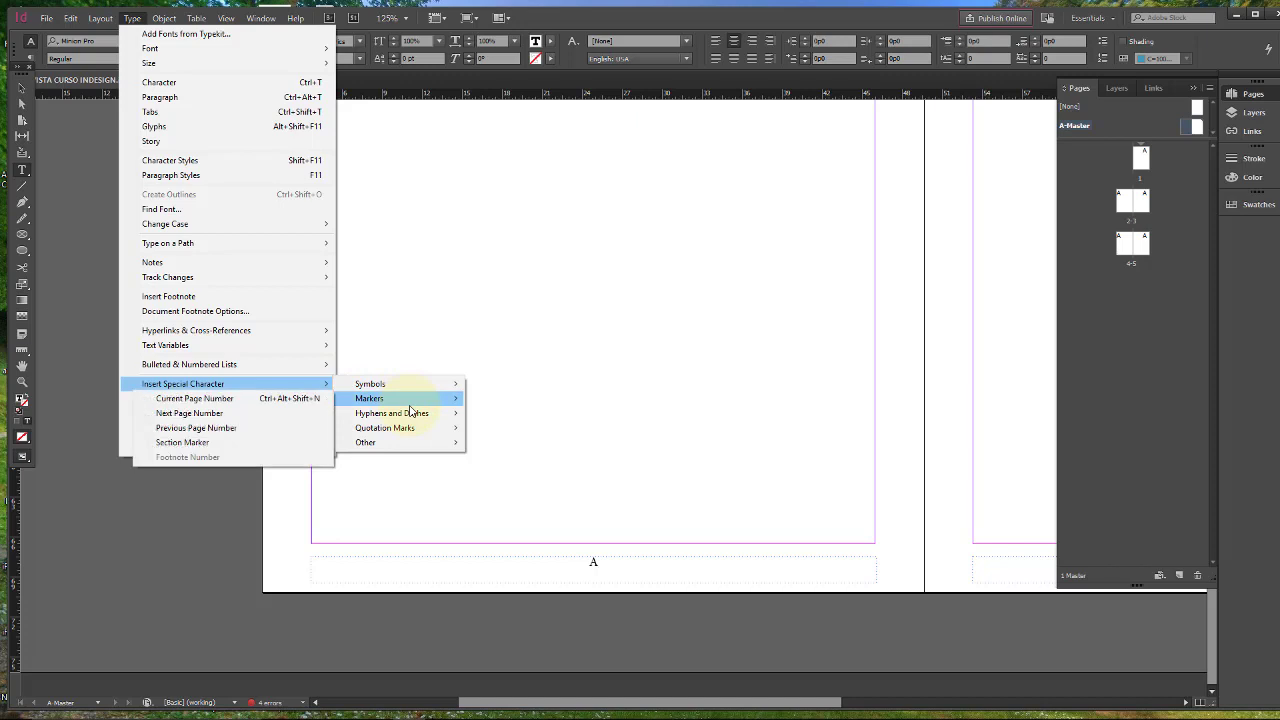
{"action": "mouse_move", "coordinate": [411, 418]}
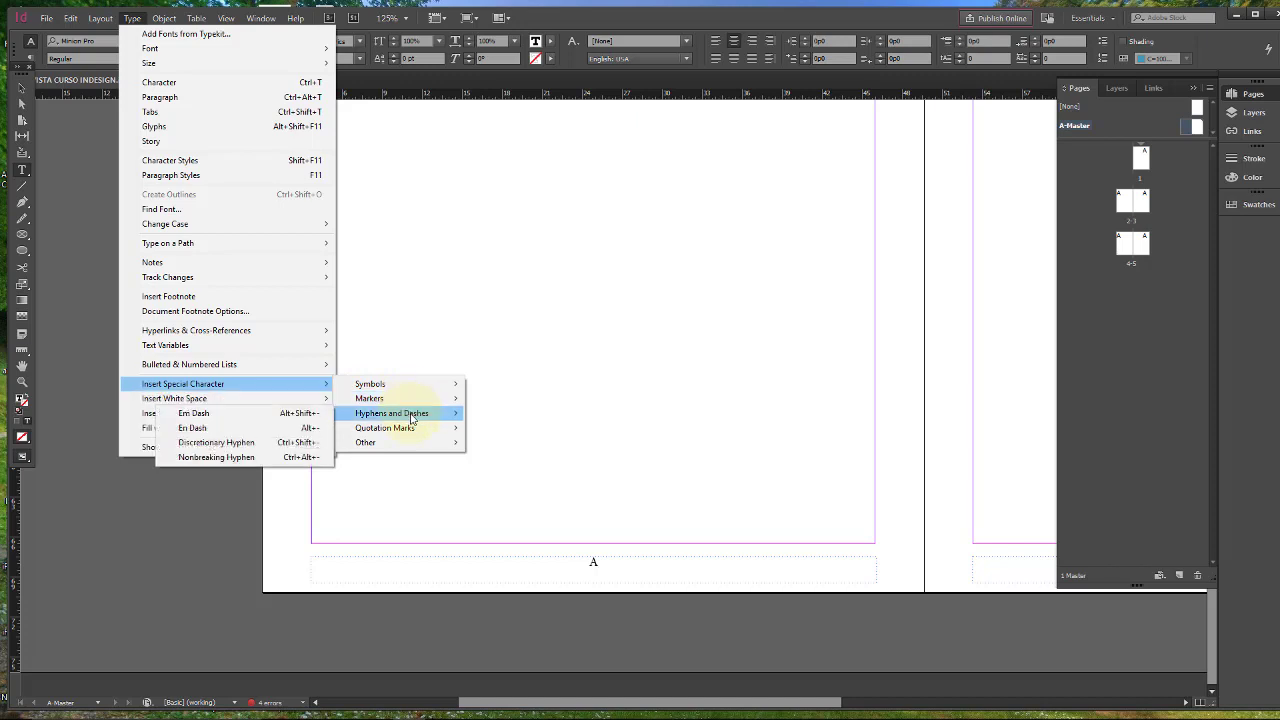
{"action": "left_click", "coordinate": [274, 417]}
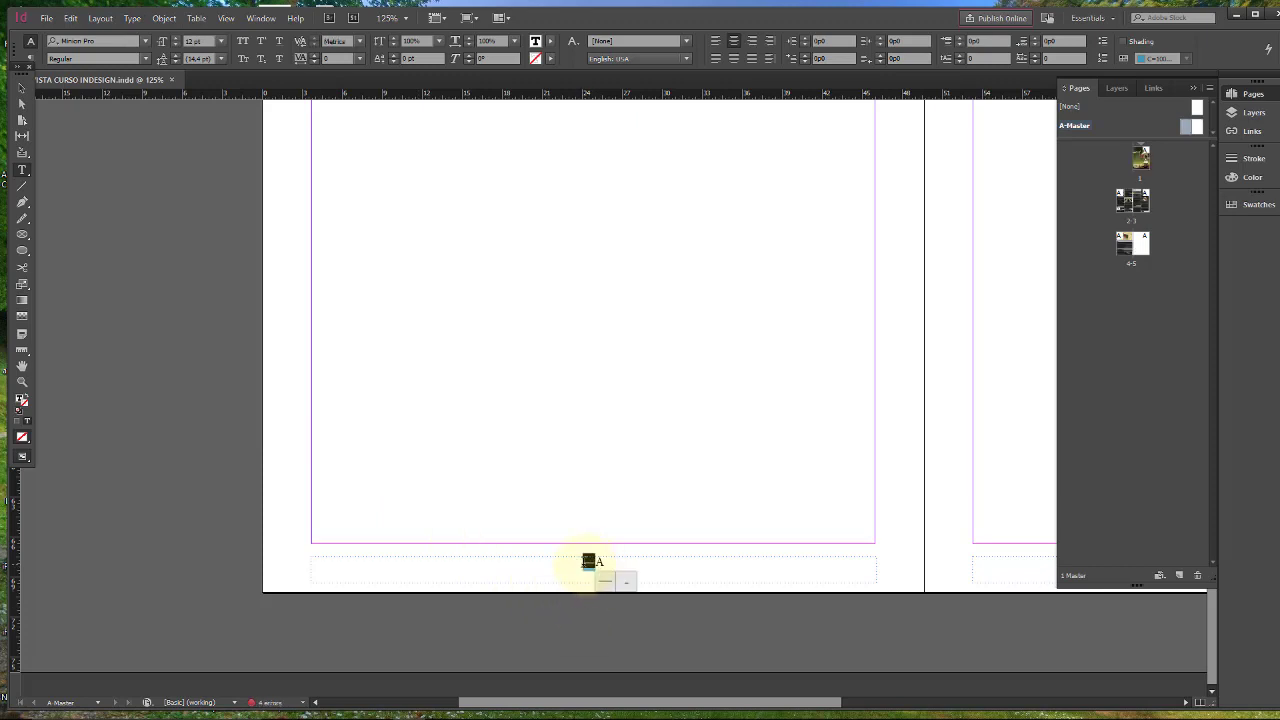
{"action": "left_click", "coordinate": [612, 564]}
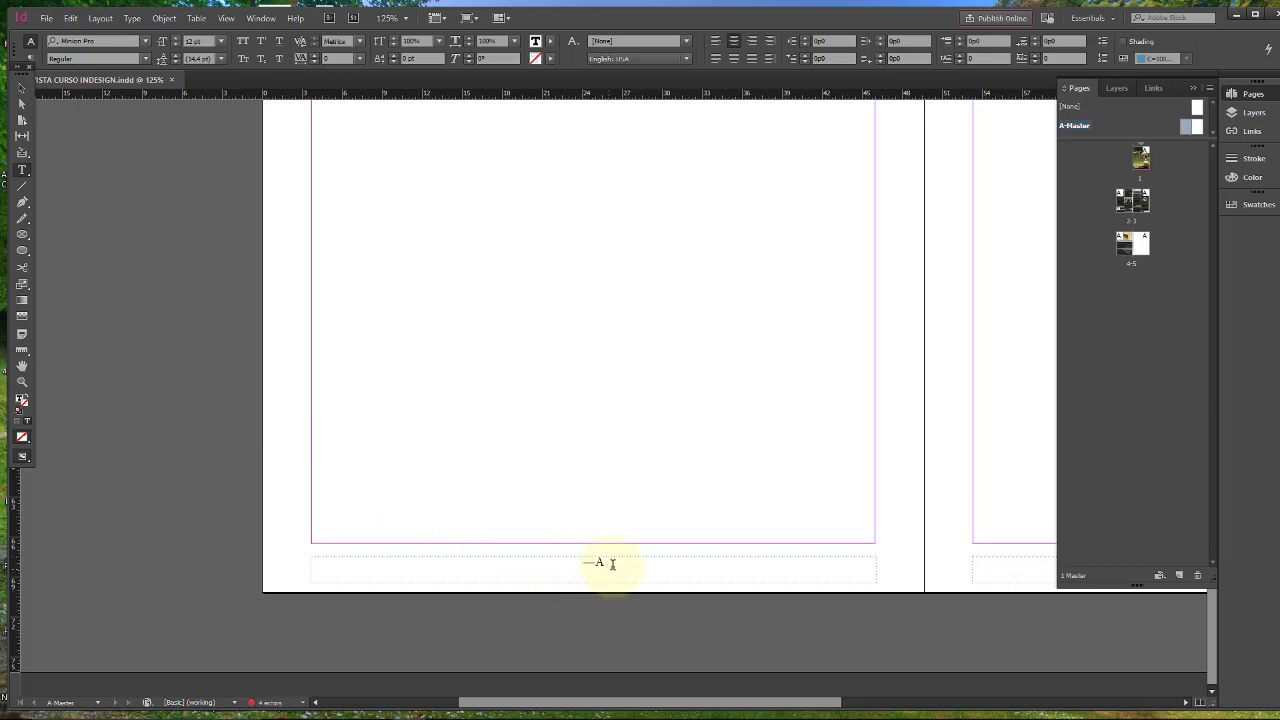
{"action": "key", "text": "alt+shift+minus"}
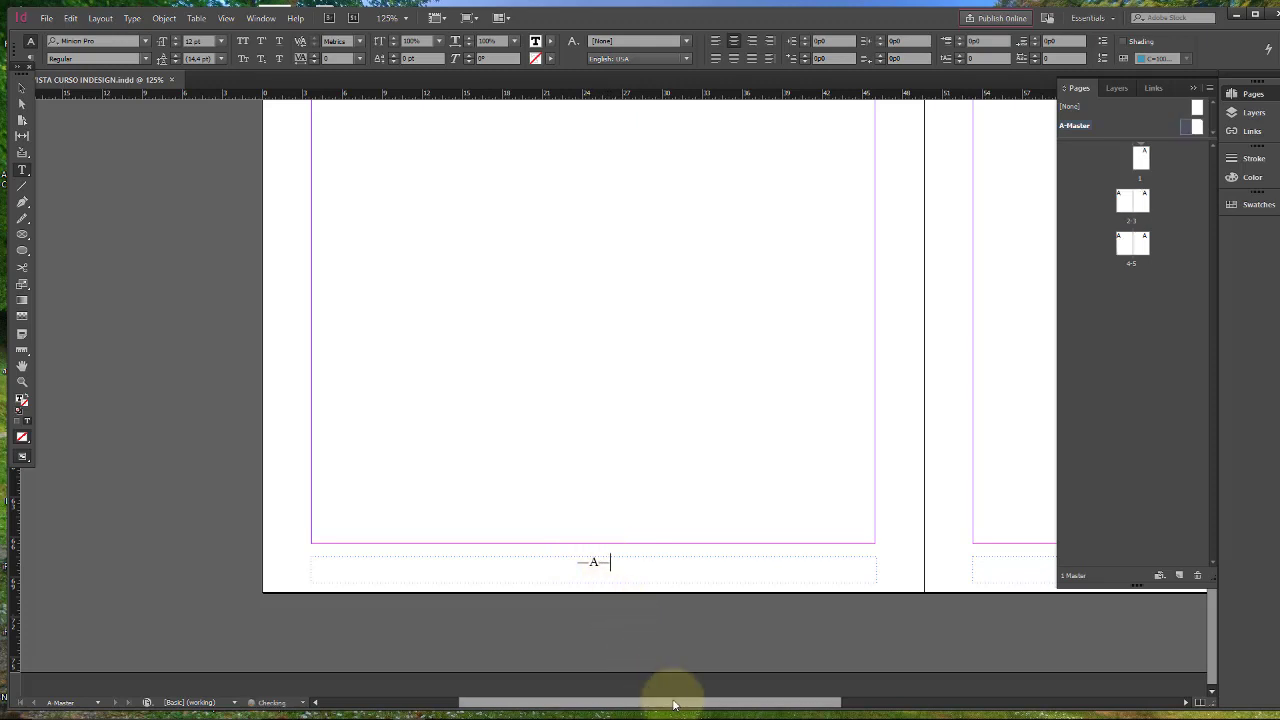
{"action": "left_click_drag", "start_coordinate": [666, 697], "coordinate": [812, 692]}
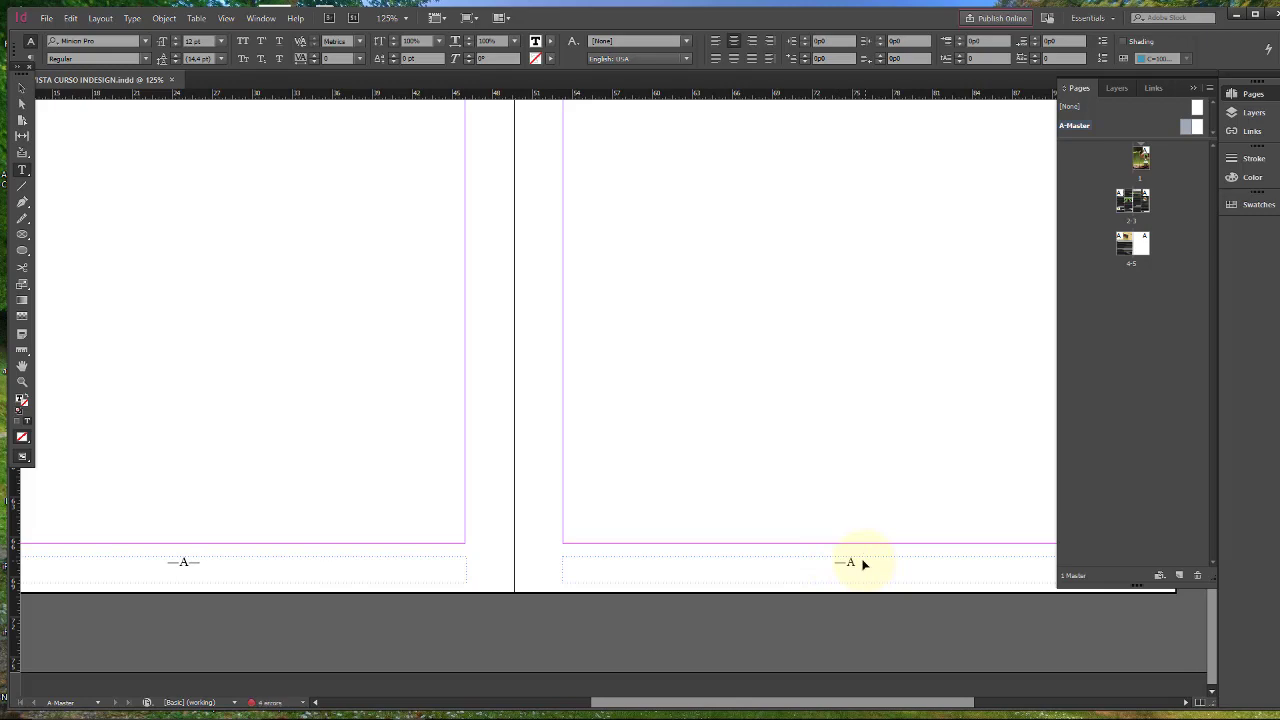
Step: Check the dashed page numbers on spread 2-3 and page 4, and return to the left page of A-Master
{"action": "double_click", "coordinate": [1133, 198]}
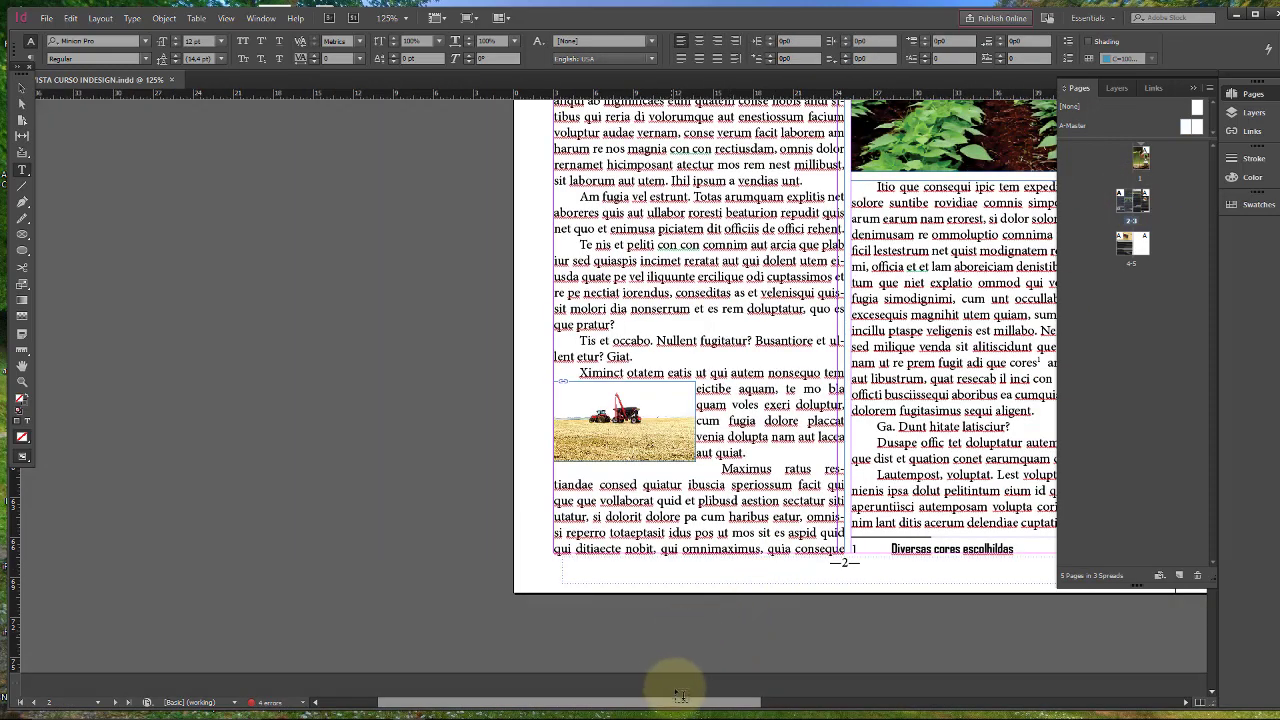
{"action": "left_click_drag", "start_coordinate": [719, 703], "coordinate": [971, 703]}
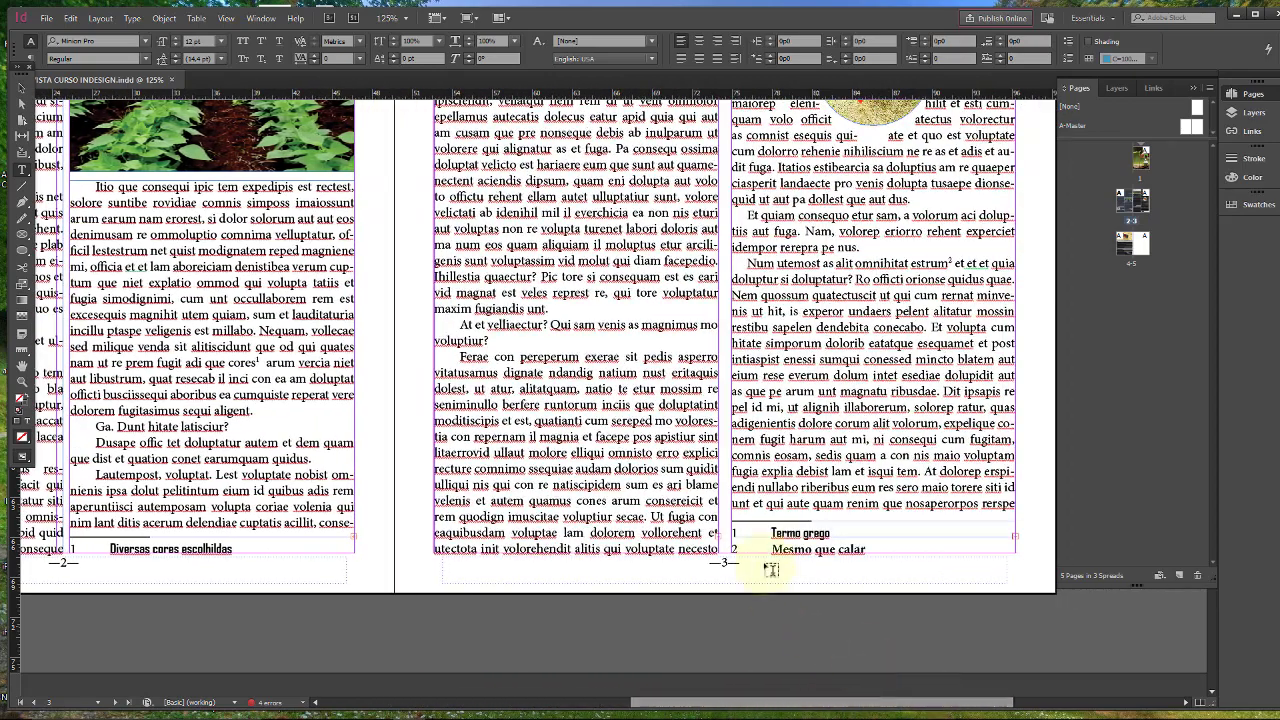
{"action": "double_click", "coordinate": [1125, 243]}
{"action": "left_click_drag", "start_coordinate": [766, 700], "coordinate": [838, 700]}
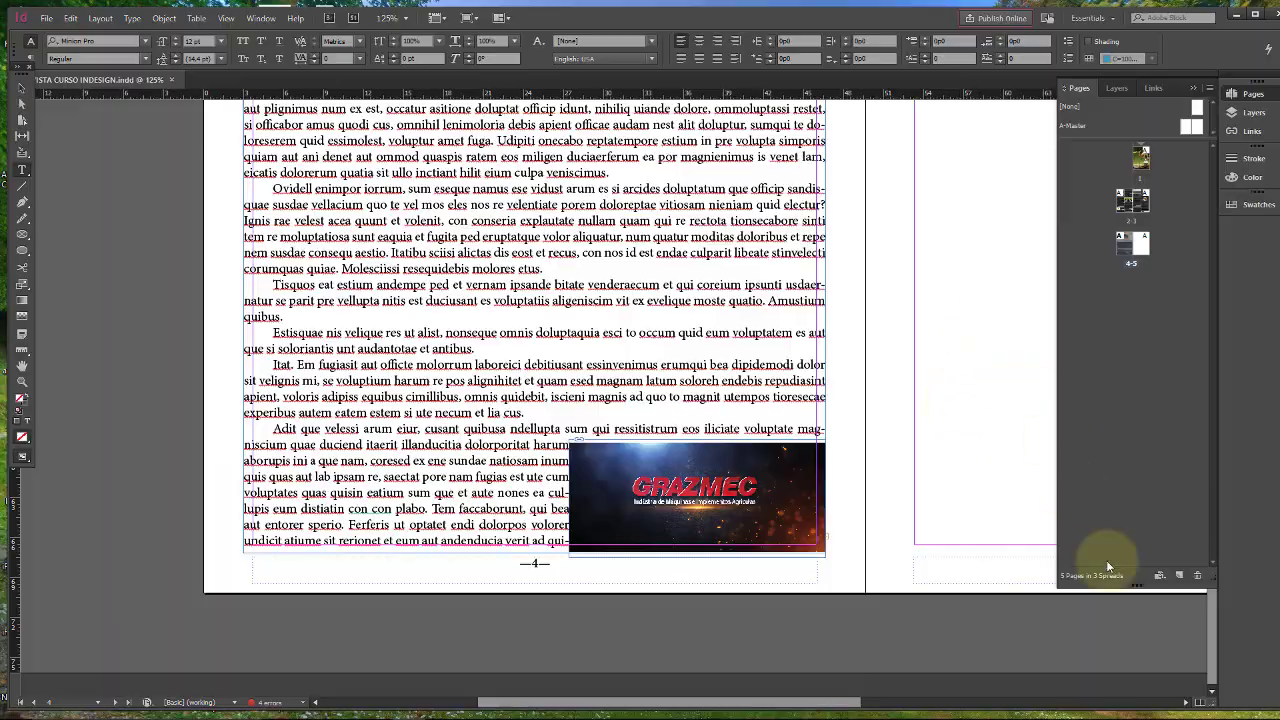
{"action": "left_click_drag", "start_coordinate": [1211, 621], "coordinate": [1222, 437]}
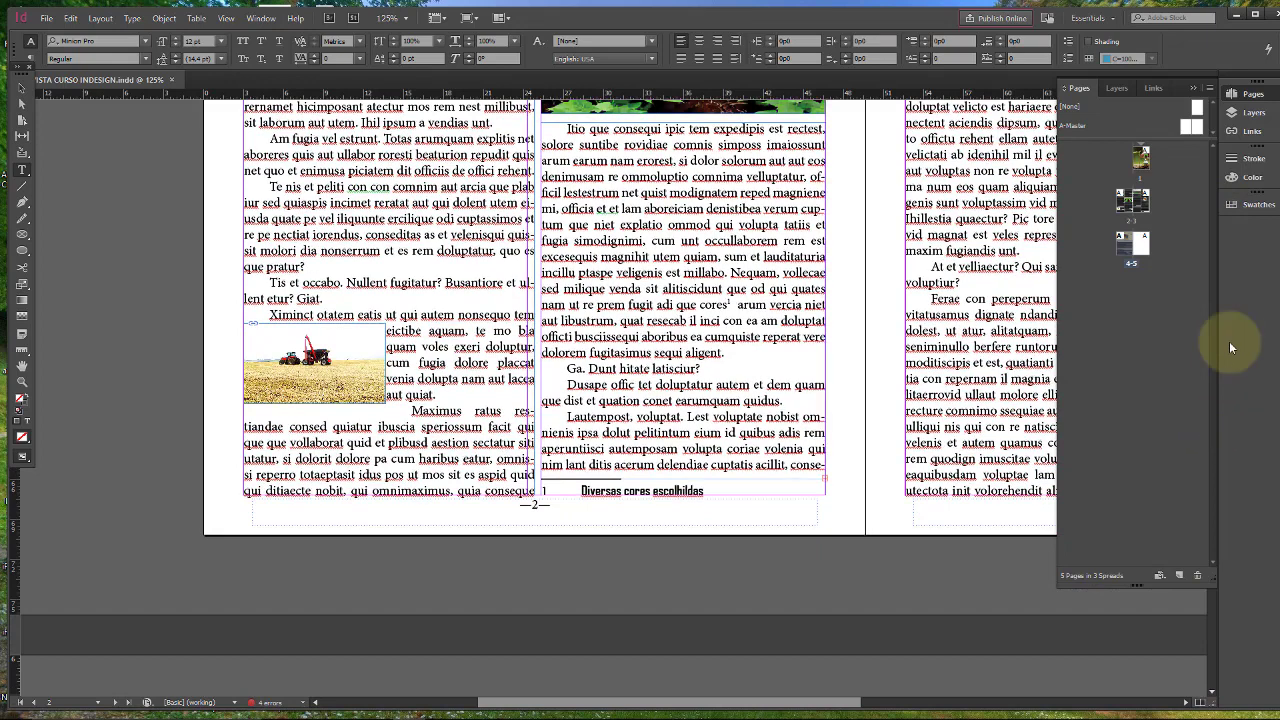
{"action": "double_click", "coordinate": [1189, 127]}
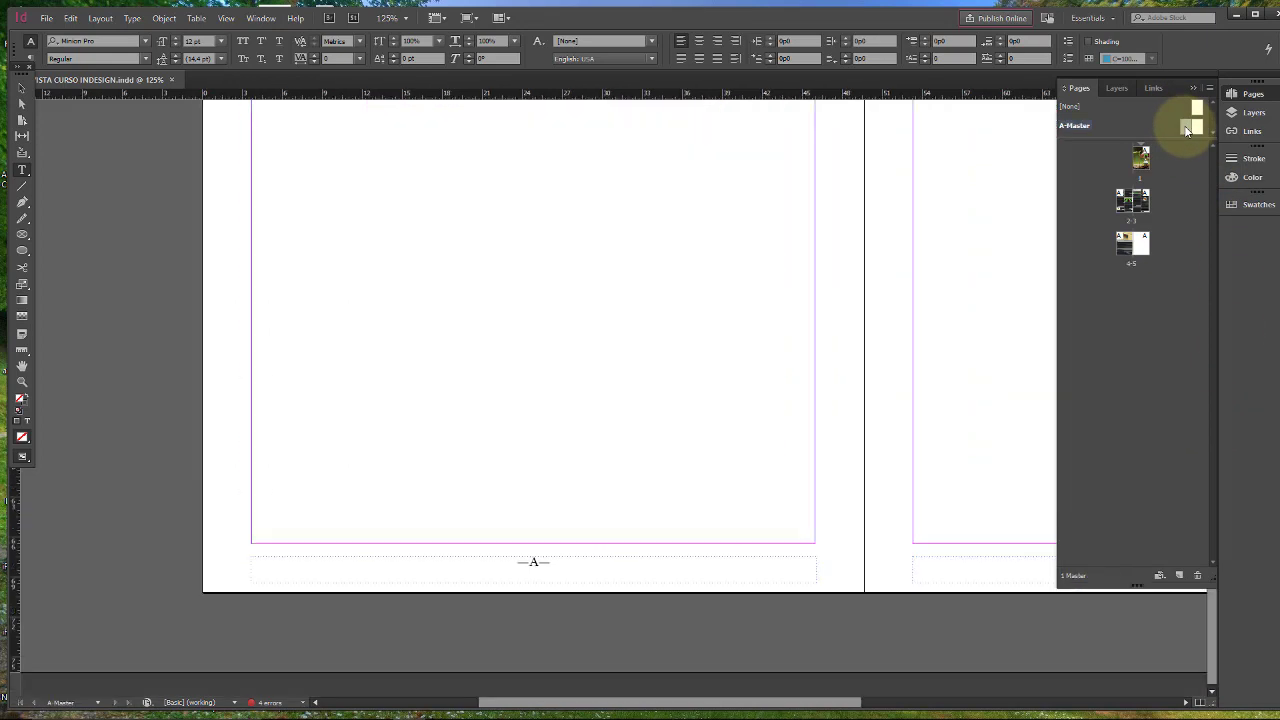
Step: Delete the page number text frame from the left A-Master page and check the foot of page 2
{"action": "left_click", "coordinate": [21, 88]}
{"action": "left_click", "coordinate": [591, 562]}
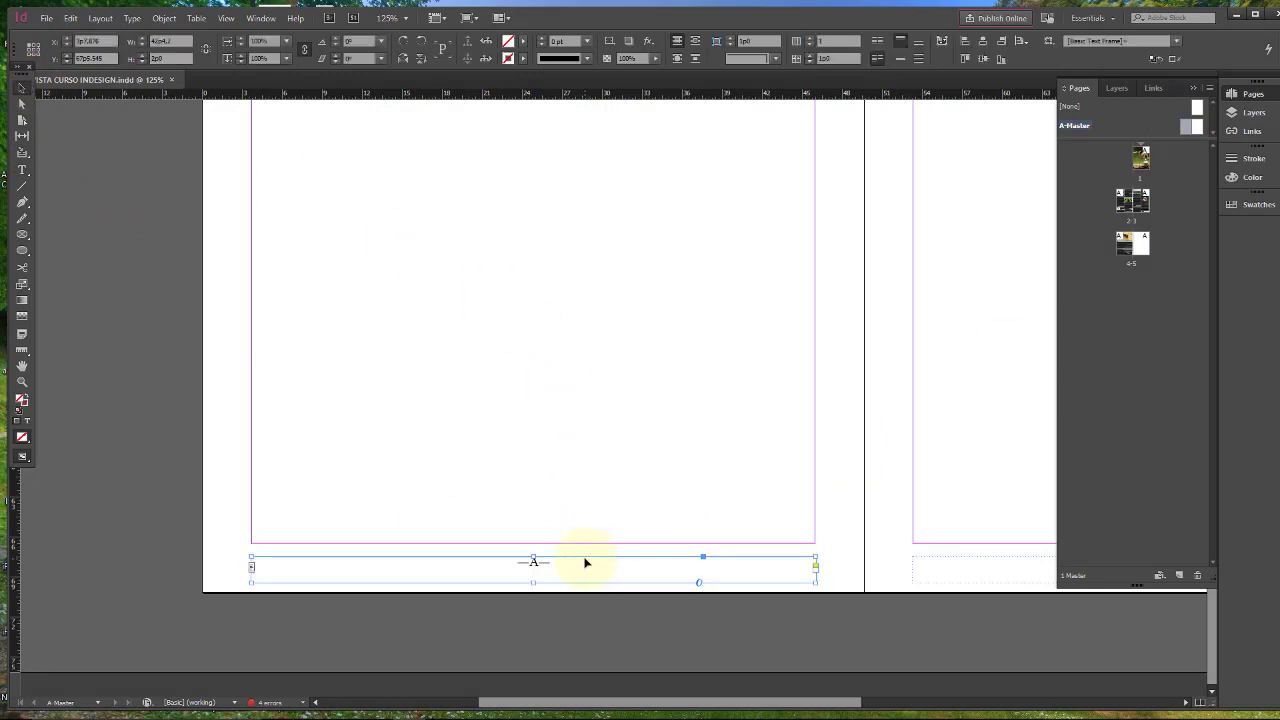
{"action": "key", "text": "Delete"}
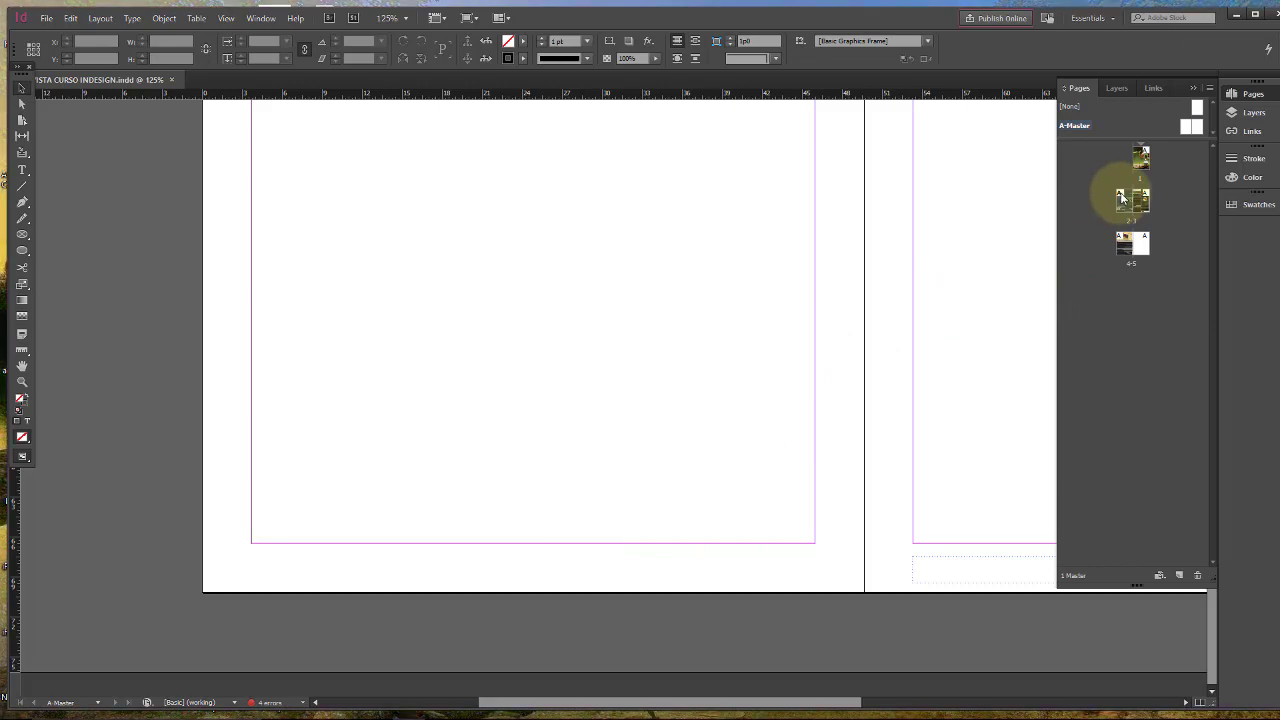
{"action": "double_click", "coordinate": [1127, 205]}
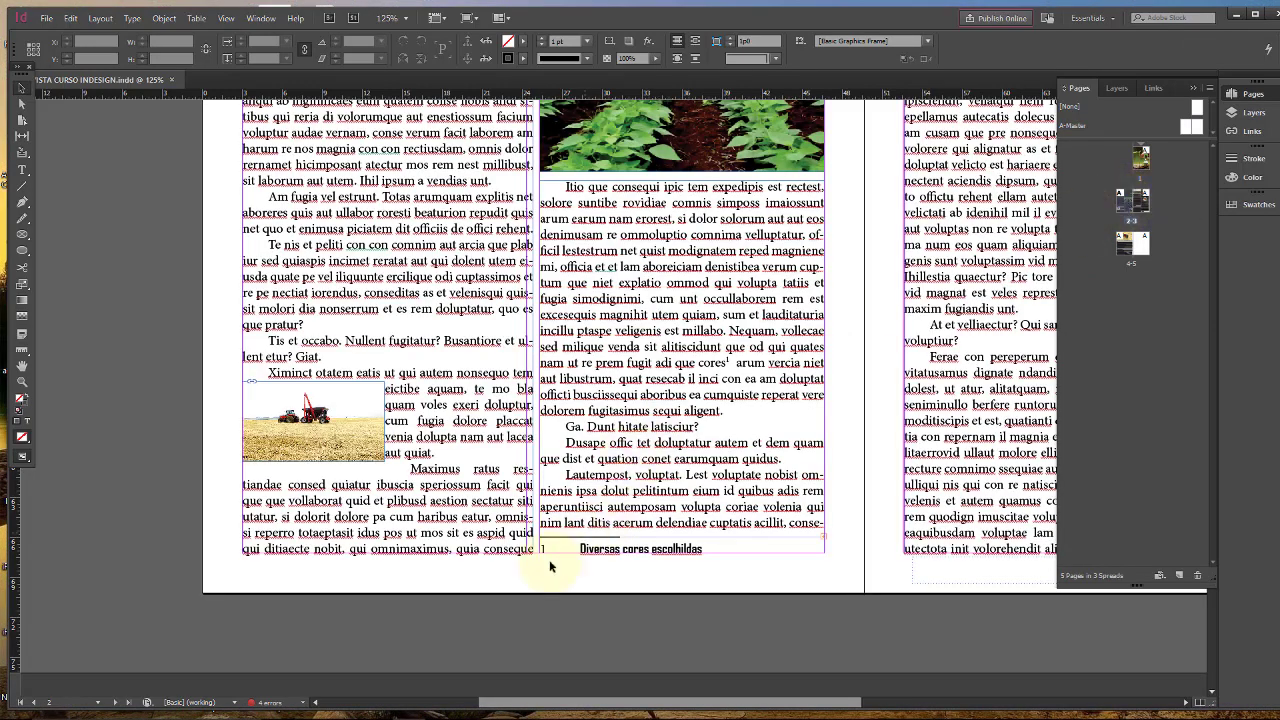
Step: Restore the deleted page number frame at its original position on the left A-Master page and save the document
{"action": "double_click", "coordinate": [1186, 126]}
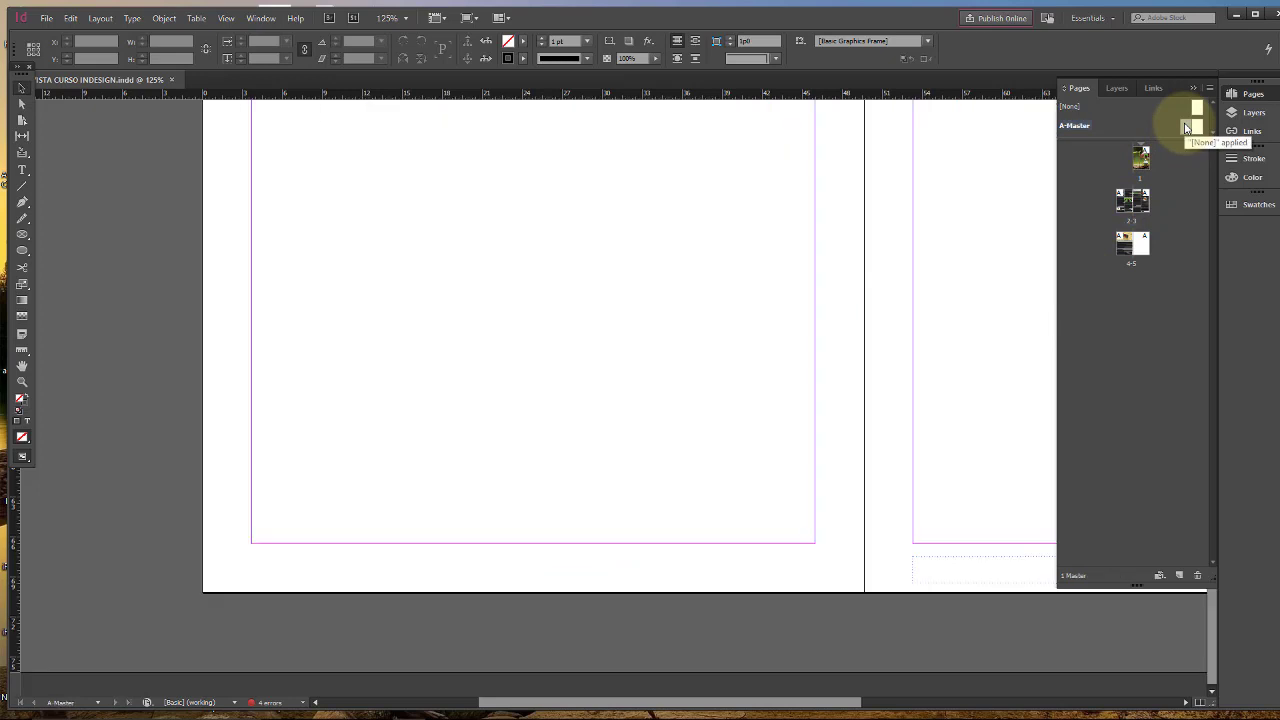
{"action": "key", "text": "ctrl+alt+shift+v"}
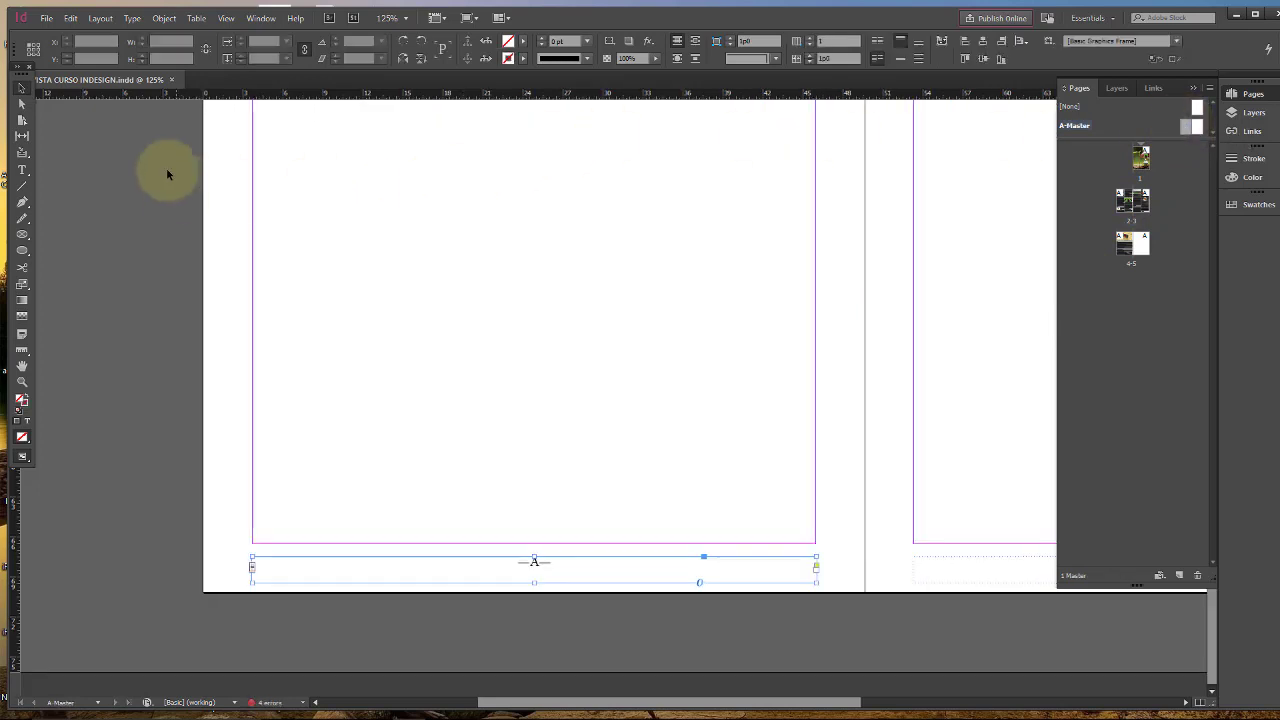
{"action": "left_click", "coordinate": [166, 168]}
{"action": "left_click", "coordinate": [46, 18]}
{"action": "left_click", "coordinate": [74, 110]}
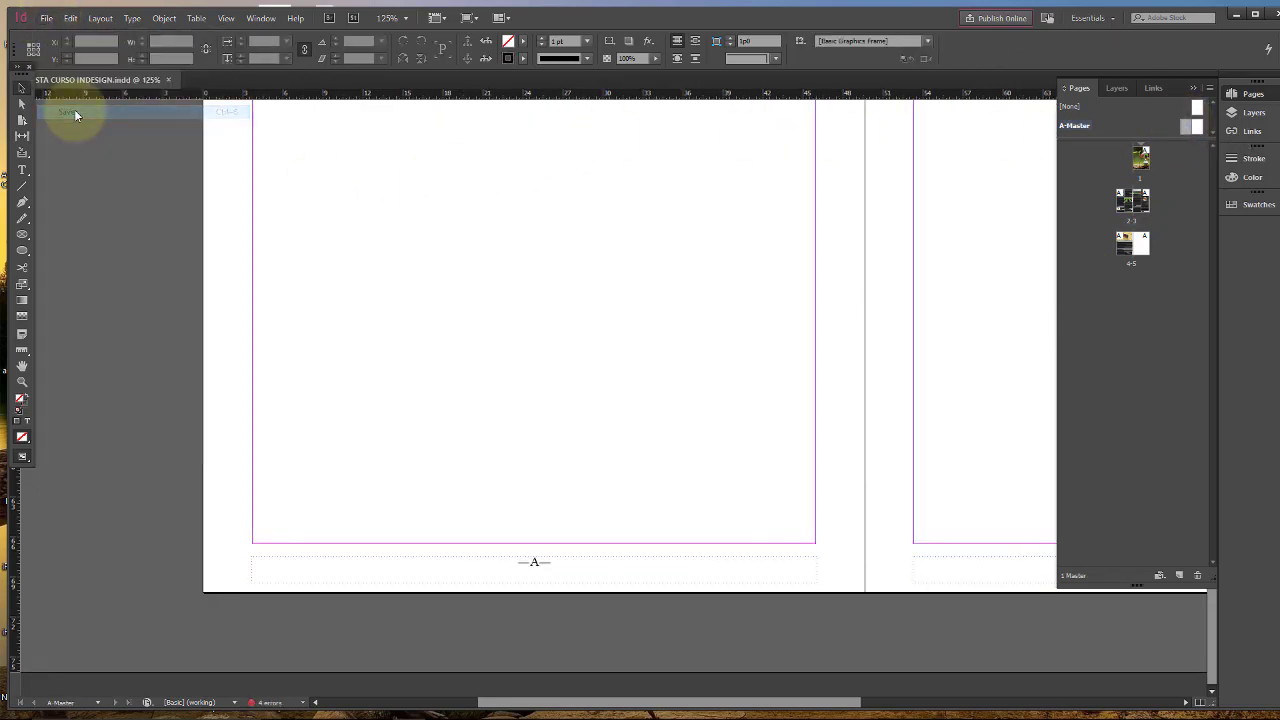